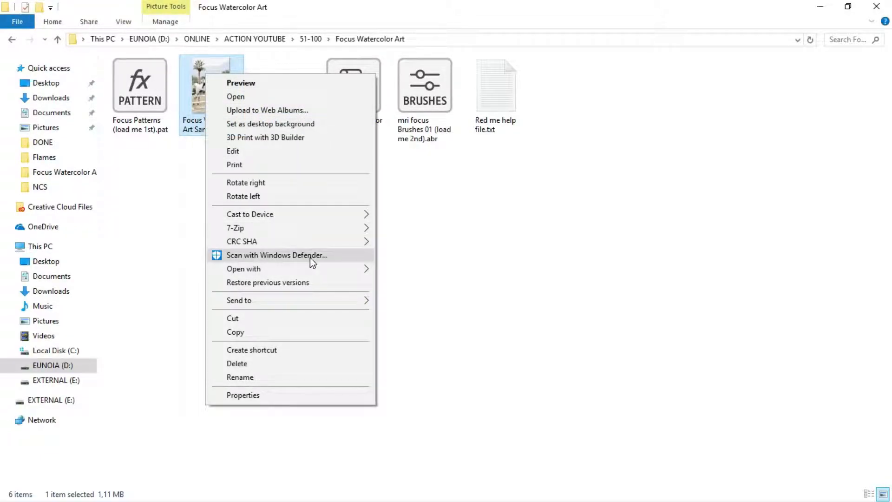
Step: Open Focus Watercolor Art Sample 1.jpg in Adobe Photoshop CC 2019 and activate the Move tool
mouse_move(358, 270)
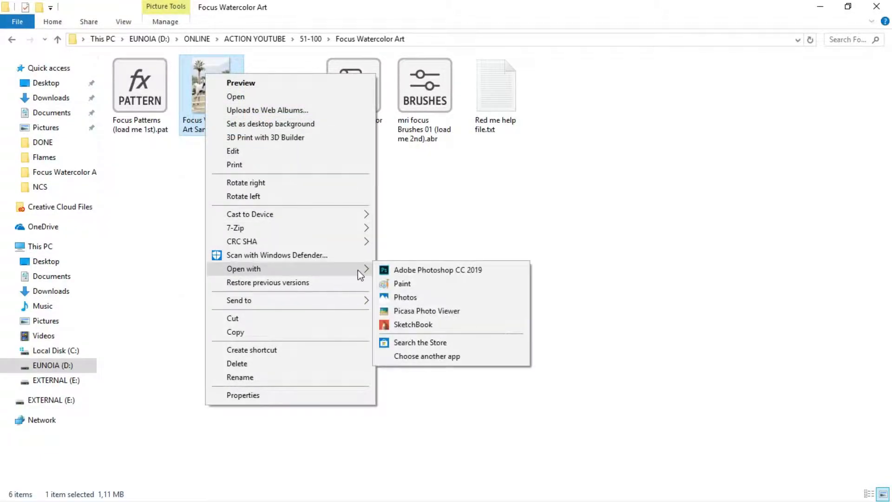
click(499, 273)
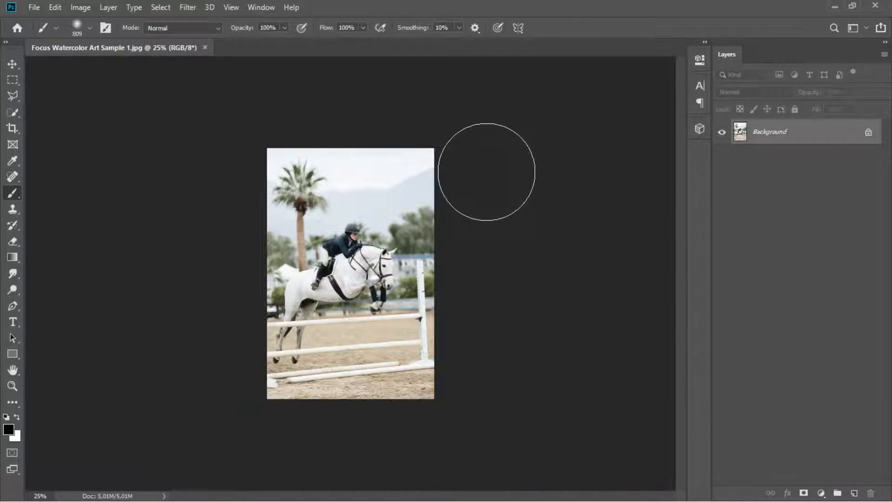
key(ctrl+plus)
key(ctrl+plus)
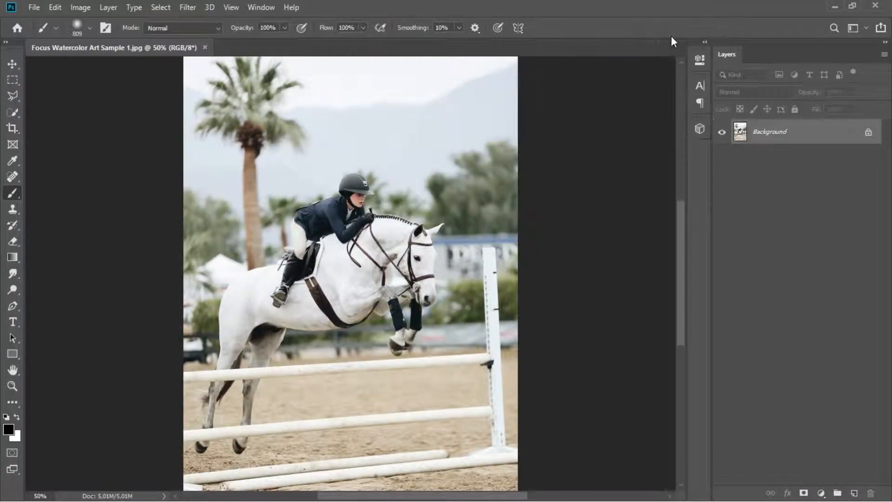
click(13, 63)
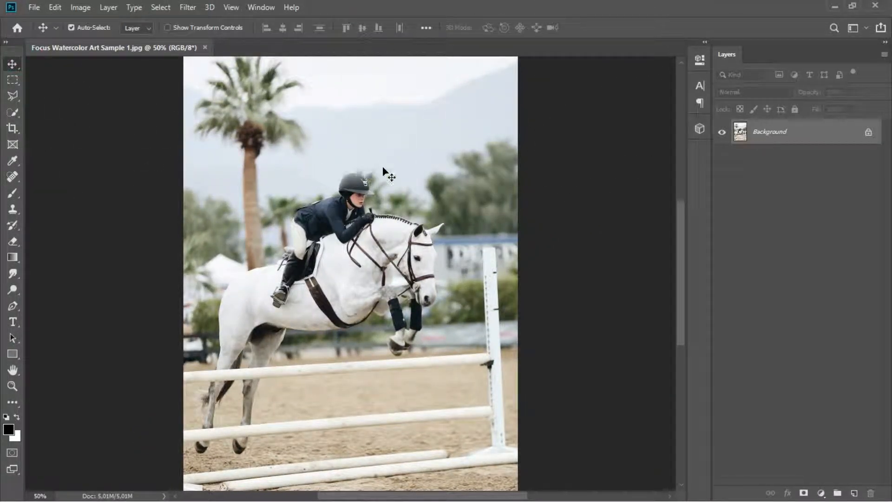
Step: Return to the Focus Watercolor Art folder and open Focus Watercolor Art Sample 2.jpg in Adobe Photoshop CC 2019
click(834, 7)
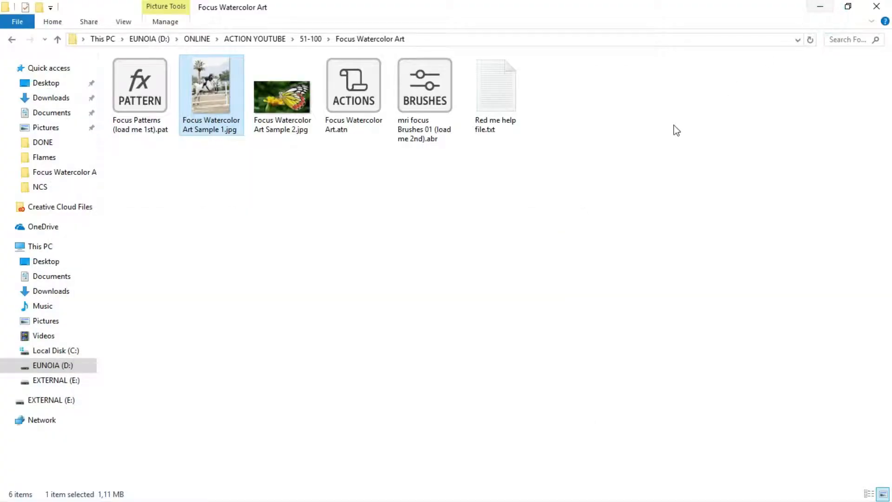
right_click(266, 91)
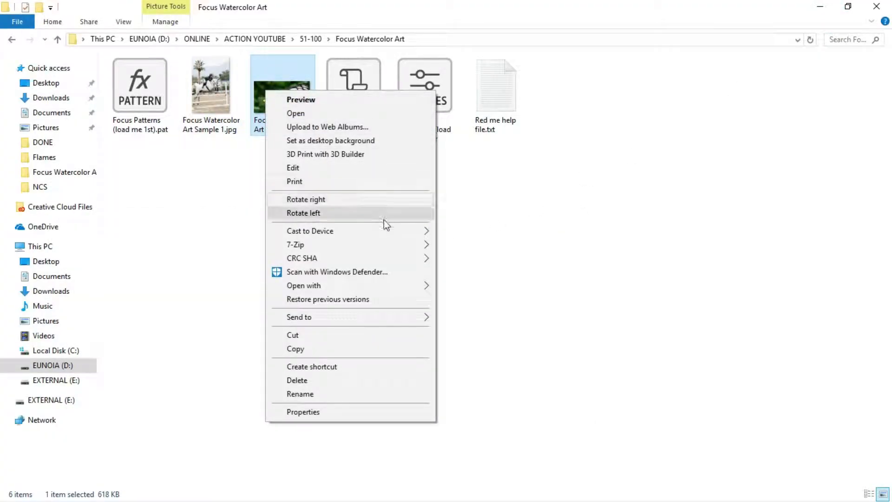
mouse_move(388, 284)
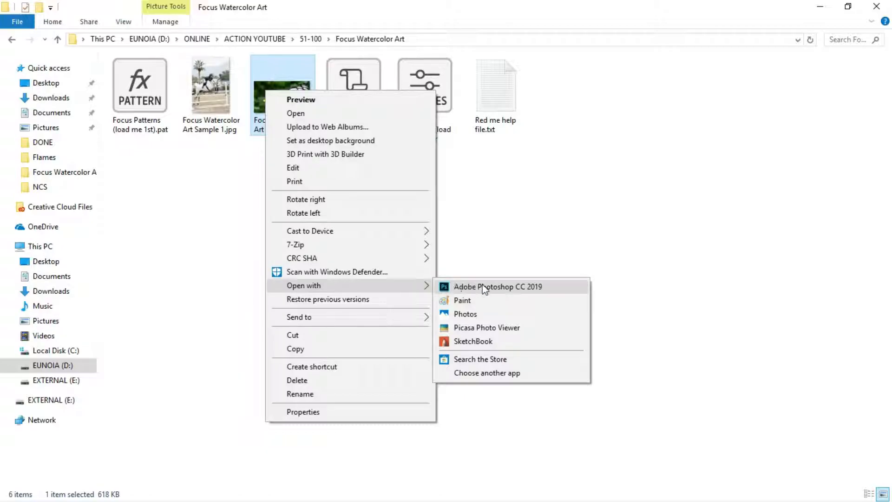
click(503, 284)
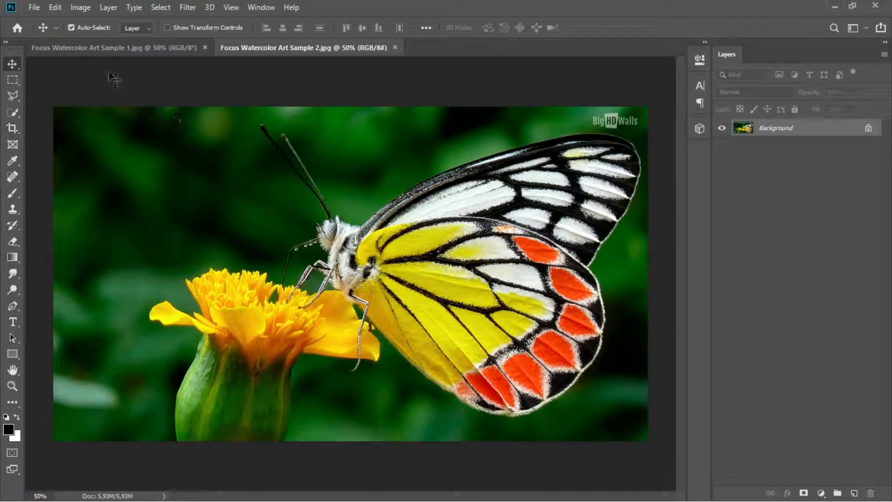
Step: Set the butterfly image's color mode to RGB Color
click(81, 8)
mouse_move(93, 21)
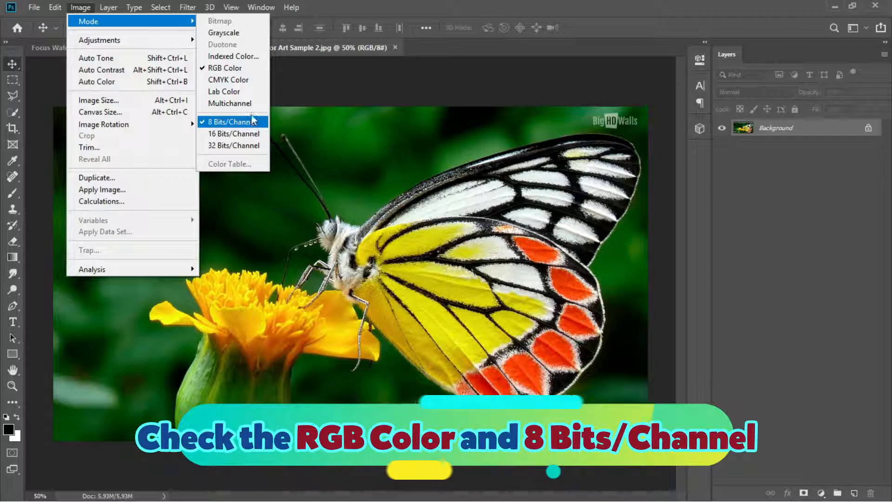
click(253, 70)
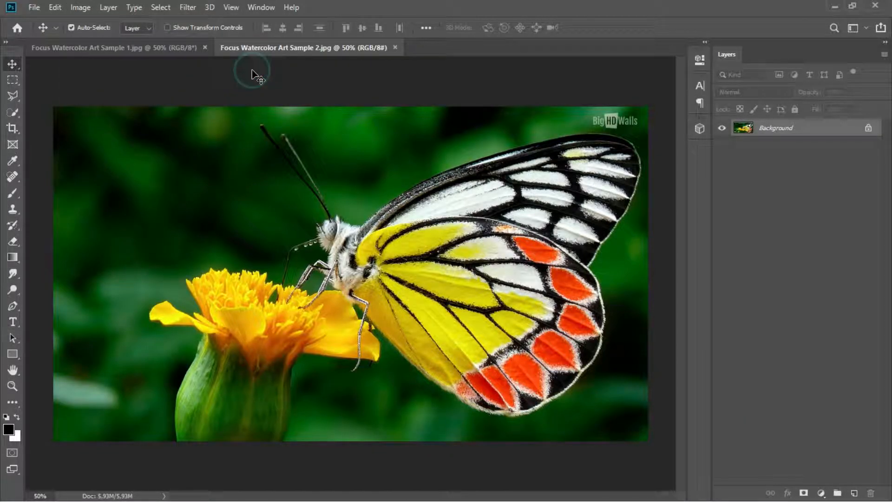
Step: Display the Actions panel, then load the Focus Watercolor Art pattern, actions and brushes files from their folder into Photoshop
click(258, 7)
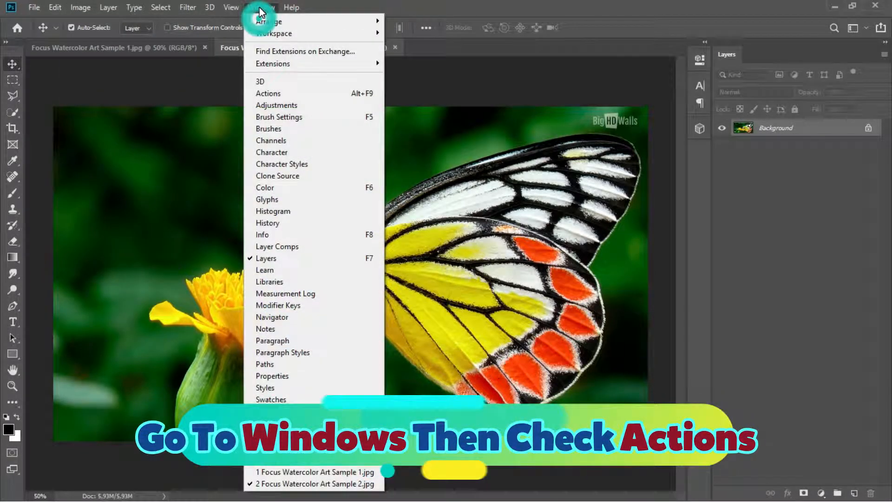
click(295, 95)
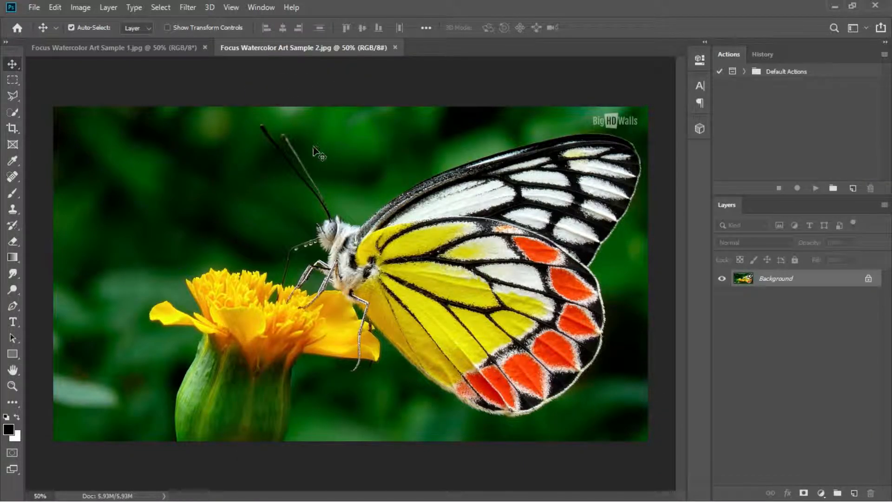
click(834, 6)
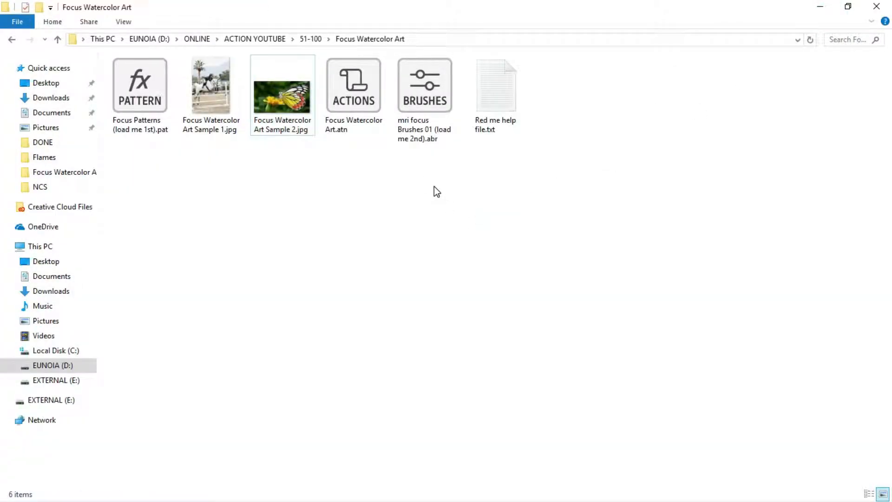
mouse_move(423, 140)
mouse_down()
mouse_move(399, 57)
mouse_move(361, 89)
mouse_up()
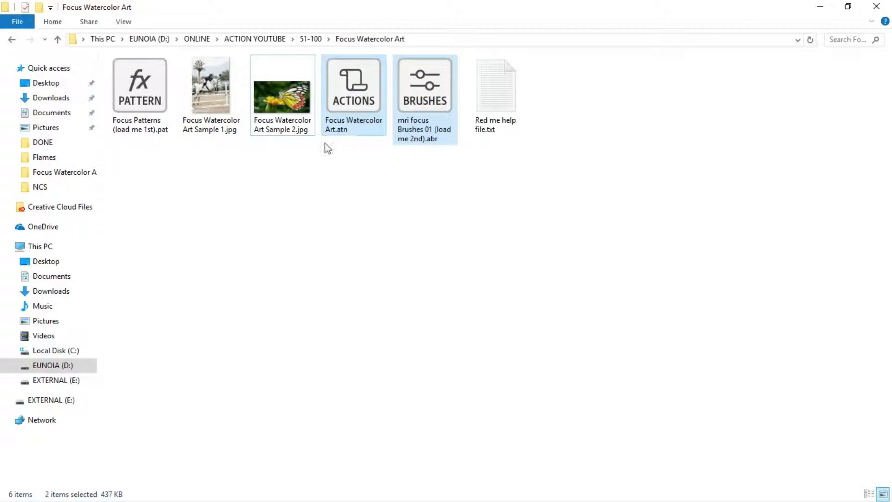
ctrl+click(137, 108)
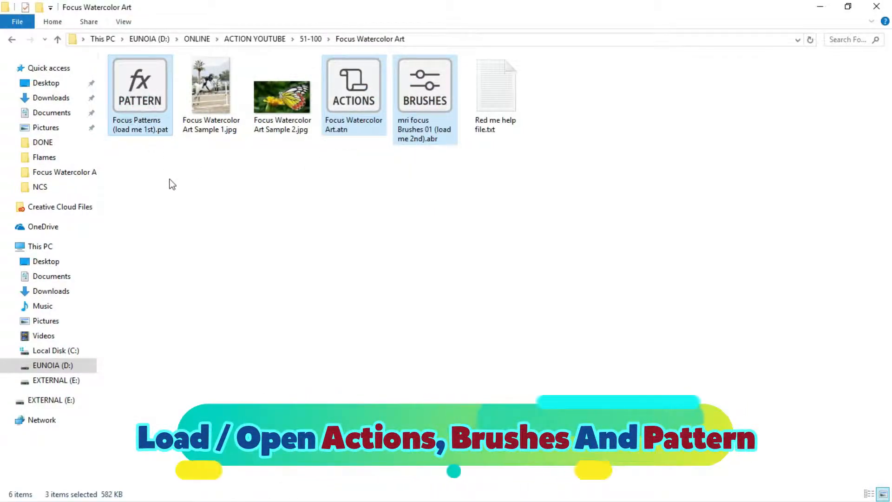
right_click(144, 95)
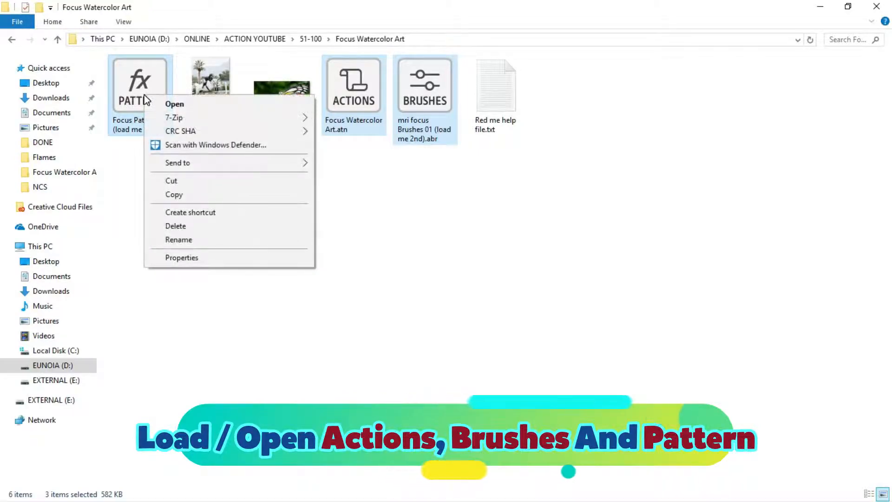
click(185, 104)
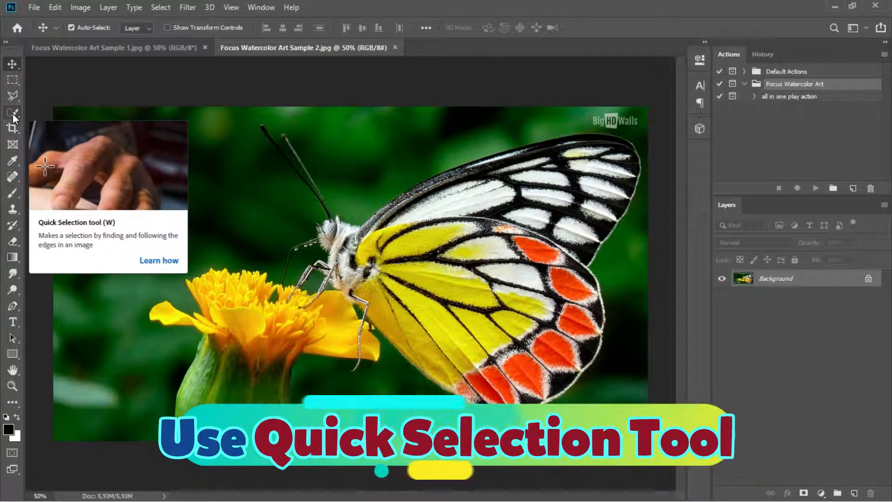
Step: Select the rider and the horse's neck in the Sample 1 image with the Quick Selection Tool
click(75, 48)
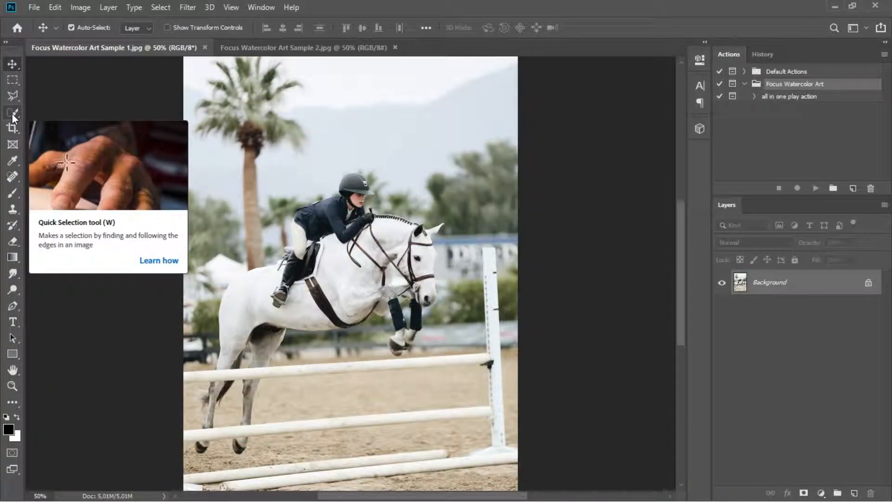
click(12, 113)
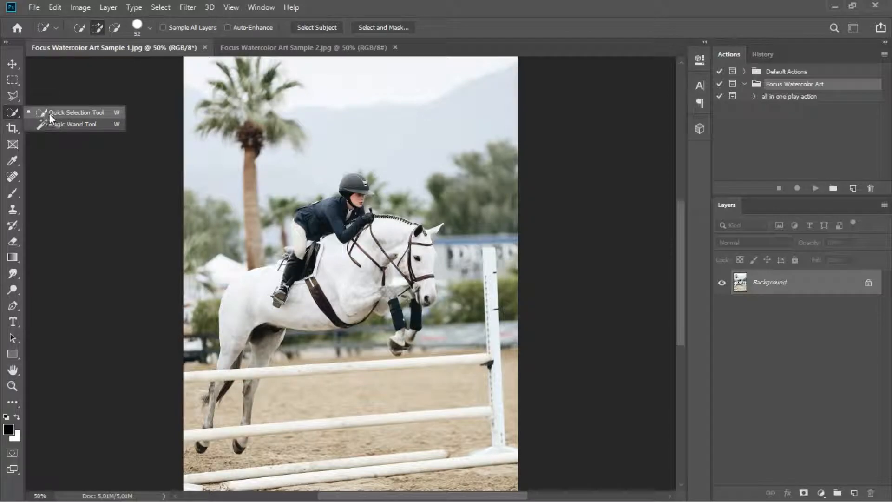
click(93, 112)
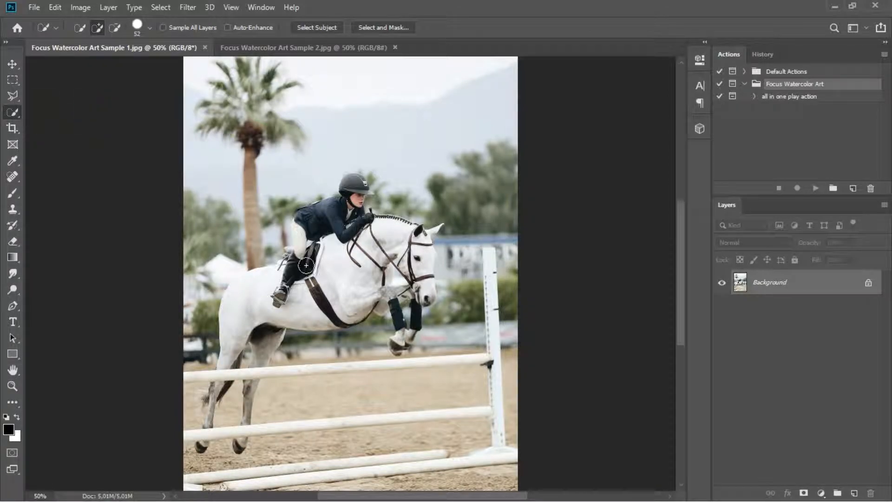
key(ctrl+equal)
key(ctrl+equal)
key(ctrl+equal)
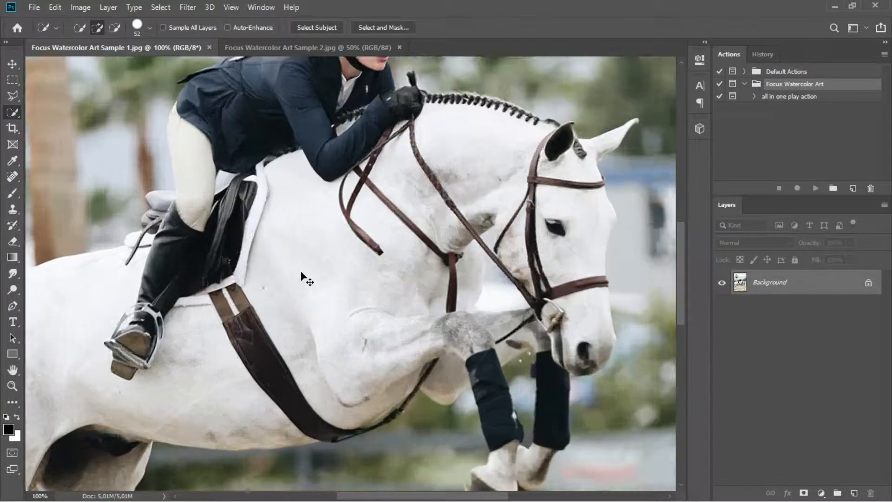
scroll(295, 179, up, 5)
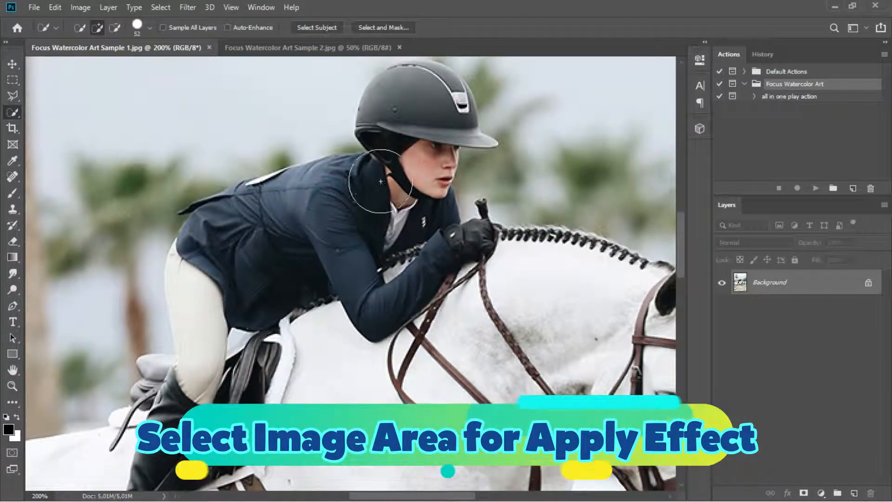
mouse_move(415, 121)
mouse_down()
mouse_move(419, 101)
mouse_move(442, 107)
mouse_move(388, 205)
mouse_move(284, 262)
mouse_move(282, 215)
mouse_move(260, 207)
mouse_move(244, 215)
mouse_move(210, 308)
mouse_move(211, 401)
mouse_move(161, 412)
mouse_move(312, 375)
mouse_move(495, 302)
mouse_move(505, 261)
mouse_move(571, 265)
mouse_move(614, 282)
mouse_move(610, 295)
mouse_move(496, 279)
mouse_move(363, 232)
mouse_up()
click(427, 237)
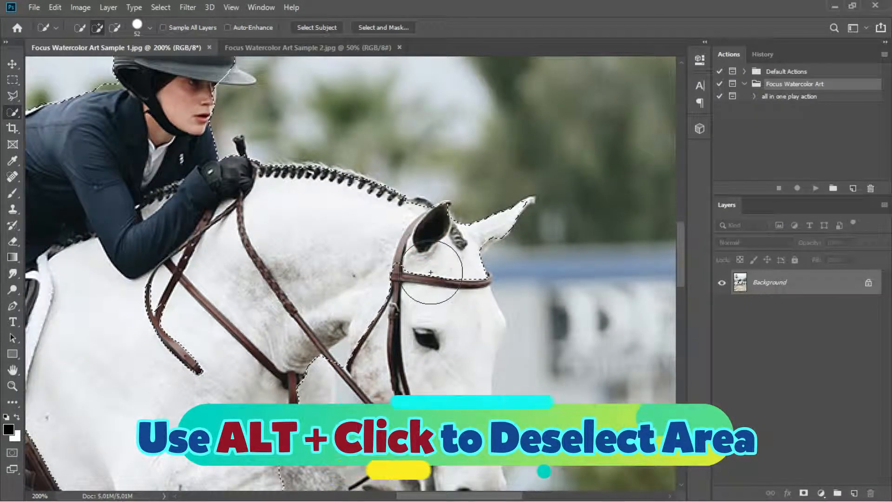
Step: Extend the selection over the horse's face, muzzle, chest and the top of its front legs
drag(430, 273, 427, 329)
click(385, 372)
mouse_move(462, 458)
mouse_down()
mouse_move(391, 308)
mouse_move(369, 289)
mouse_move(384, 316)
mouse_up()
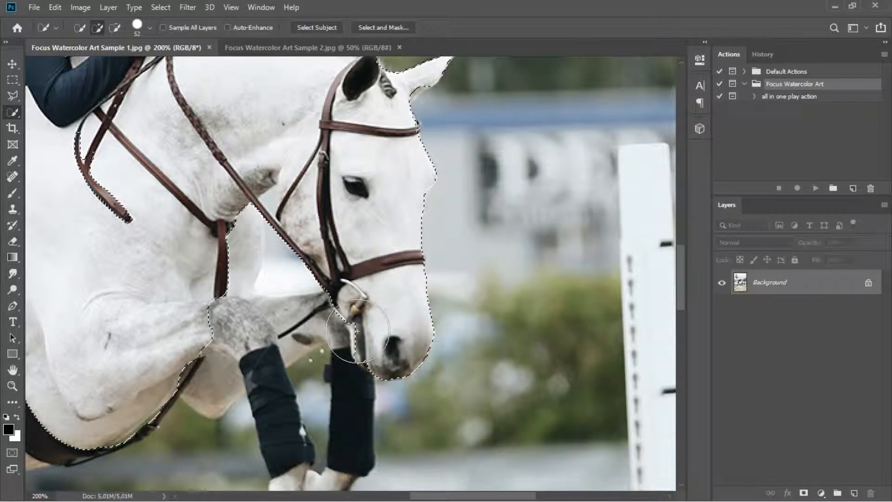
mouse_move(330, 330)
mouse_down()
mouse_move(204, 333)
mouse_move(224, 325)
mouse_up()
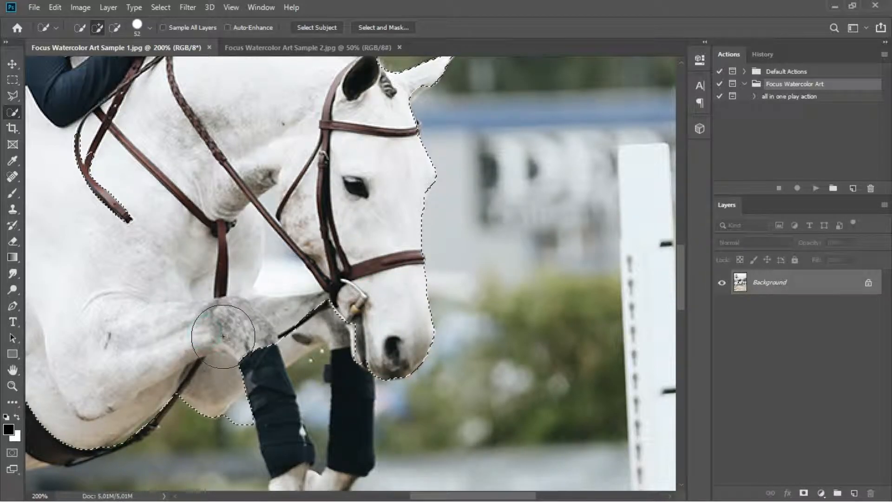
Step: Add the horse's hindquarters and both hind legs above the top rail to the selection
drag(132, 310, 364, 320)
click(243, 334)
drag(242, 329, 331, 177)
mouse_move(335, 259)
mouse_down()
mouse_move(287, 284)
mouse_move(126, 175)
mouse_move(217, 200)
mouse_move(438, 161)
mouse_up()
mouse_move(220, 195)
mouse_down()
mouse_move(208, 272)
mouse_move(211, 181)
mouse_up()
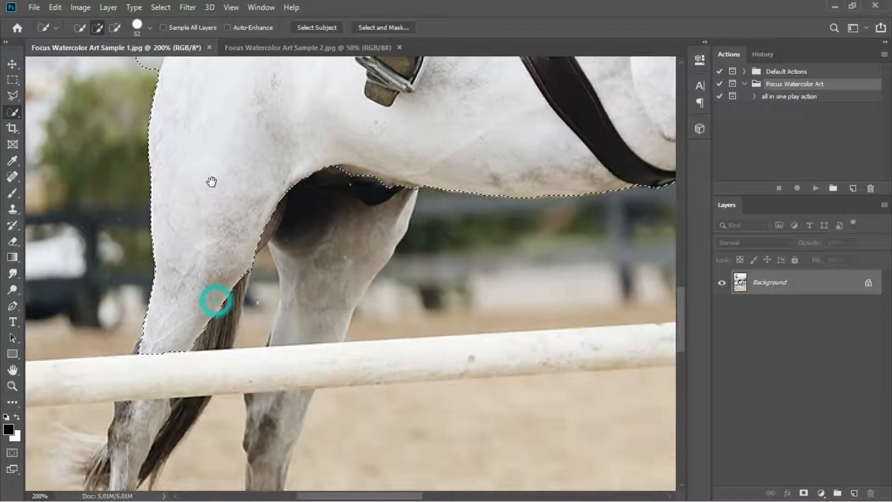
click(319, 215)
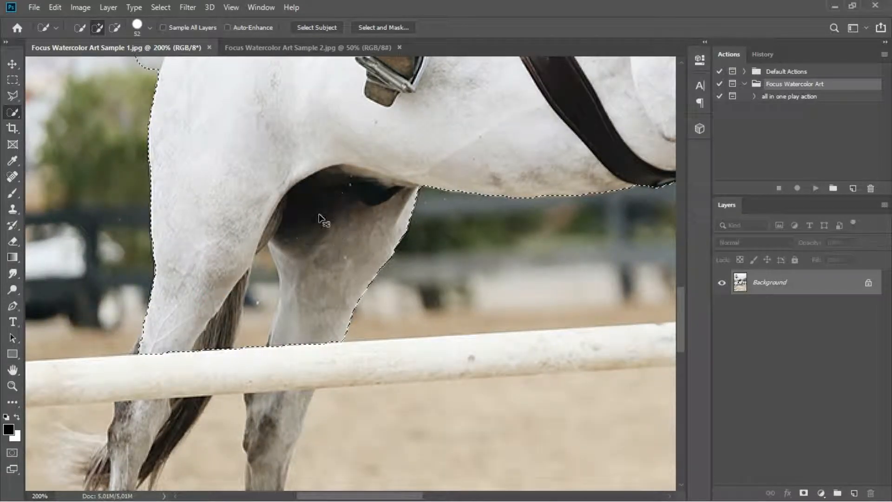
Step: Reduce the Quick Selection brush to 20 px and subtract the background behind the rider's thigh from the selection
key(ctrl+minus)
key(ctrl+minus)
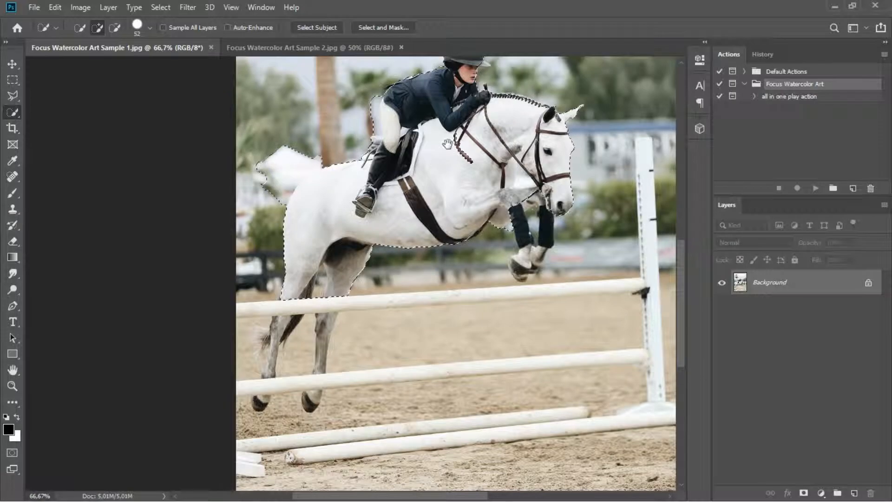
drag(447, 144, 409, 209)
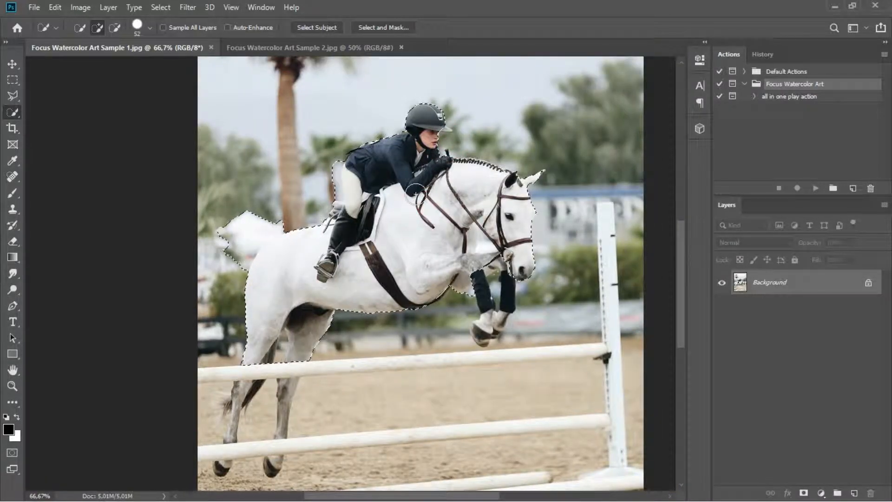
key(ctrl+plus)
key(ctrl+plus)
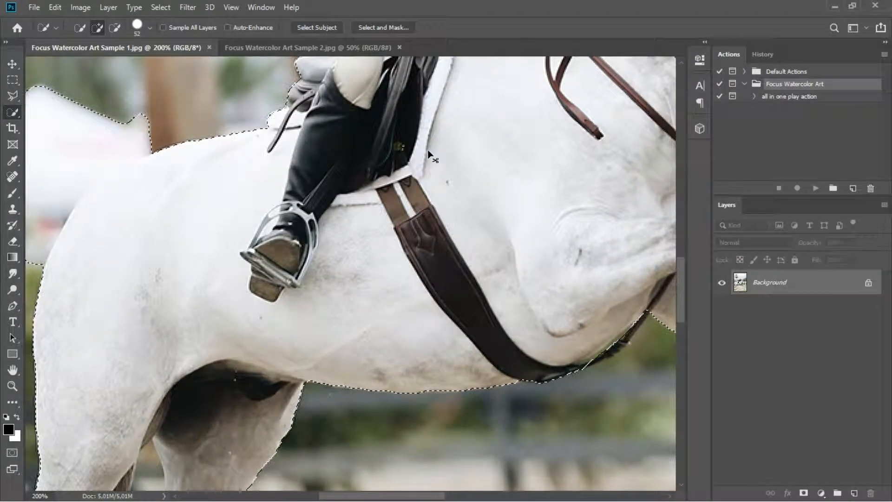
key(ctrl+plus)
drag(440, 125, 399, 304)
drag(400, 142, 370, 266)
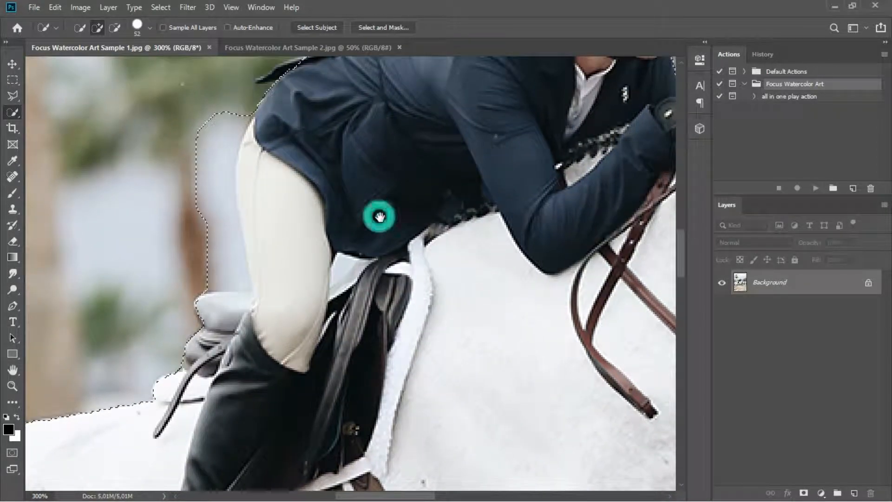
click(150, 27)
drag(111, 65, 92, 63)
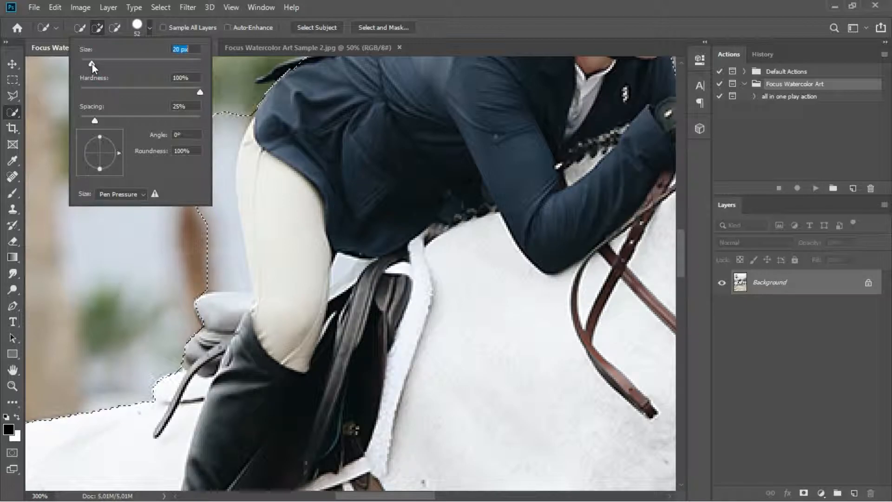
click(201, 252)
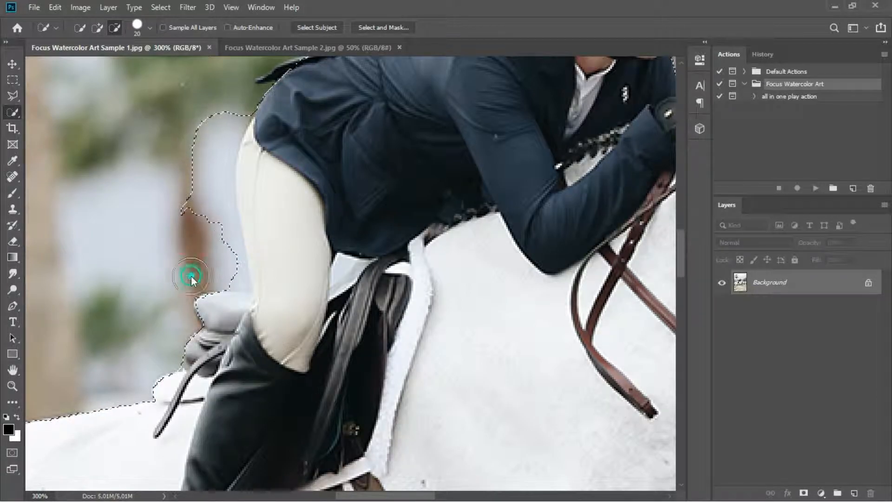
drag(231, 272, 217, 242)
drag(205, 187, 209, 146)
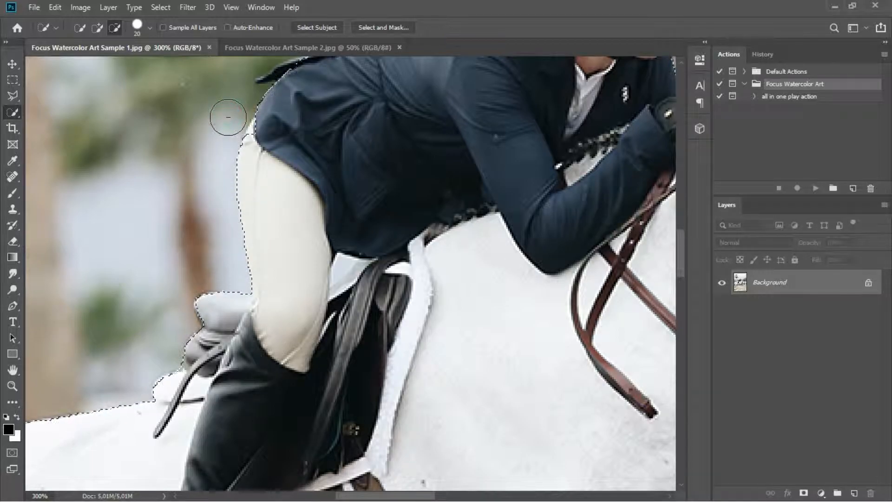
drag(312, 114, 248, 285)
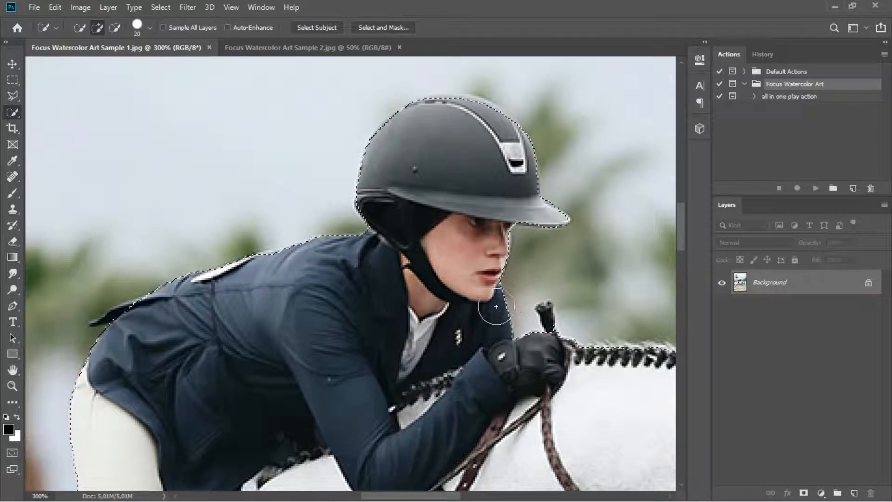
Step: Subtract the background gap between the horse's neck, jaw and raised front leg from the selection
drag(460, 328, 349, 241)
drag(425, 312, 363, 252)
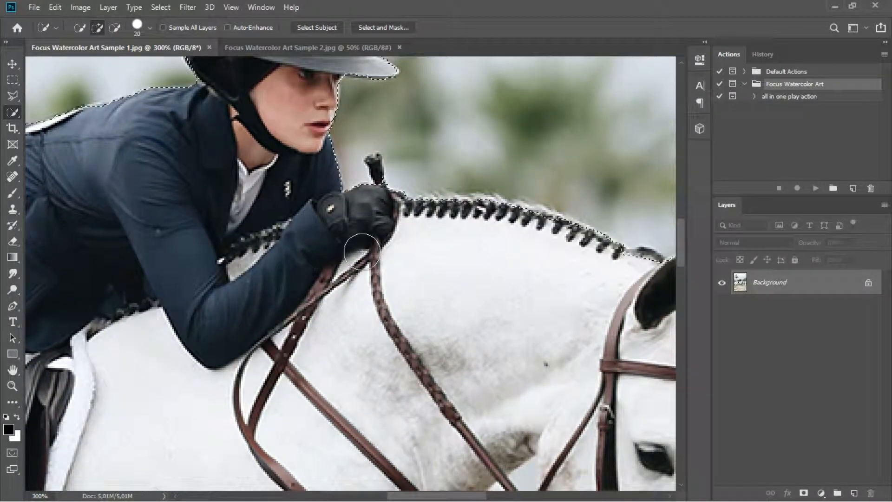
scroll(360, 250, down, 3)
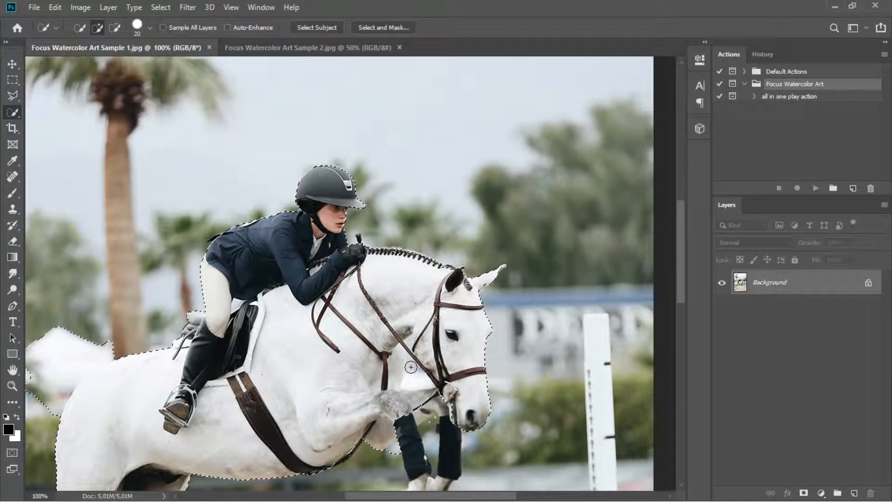
key(alt)
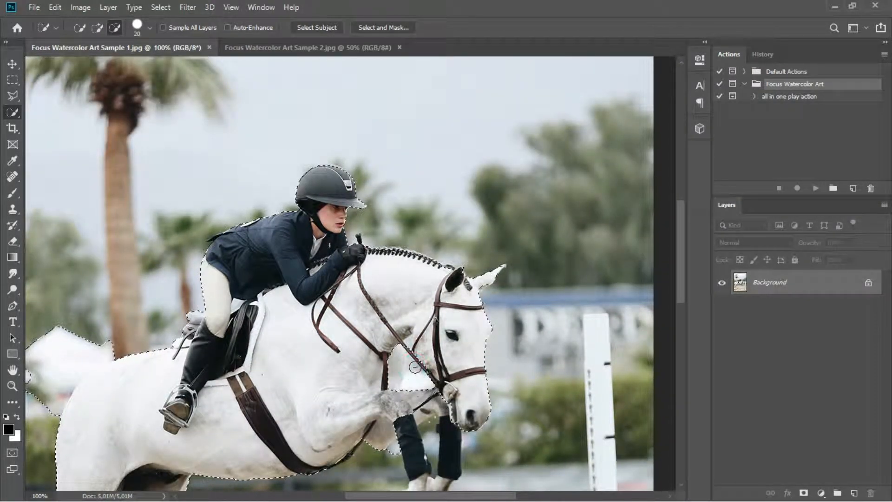
scroll(418, 371, up, 5)
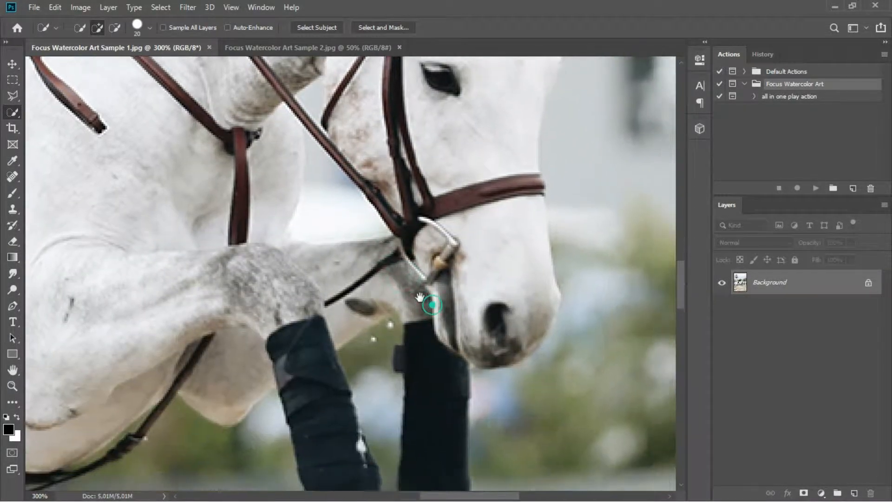
drag(420, 298, 434, 311)
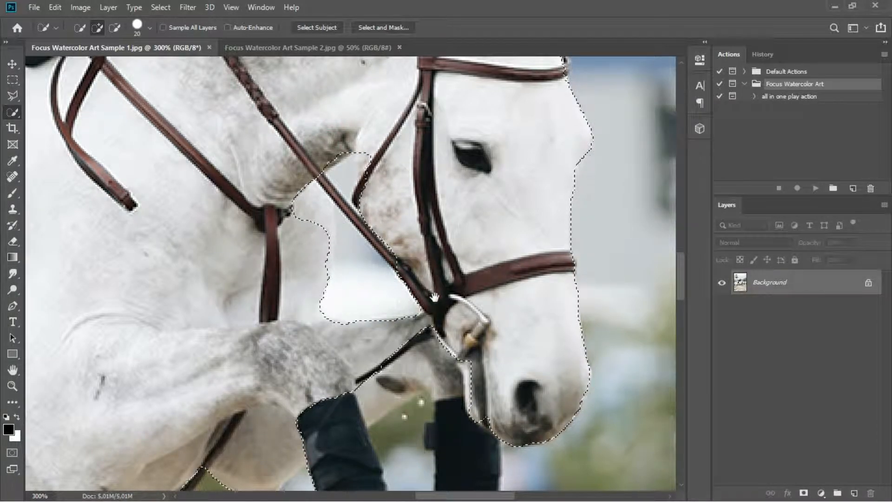
drag(435, 298, 422, 251)
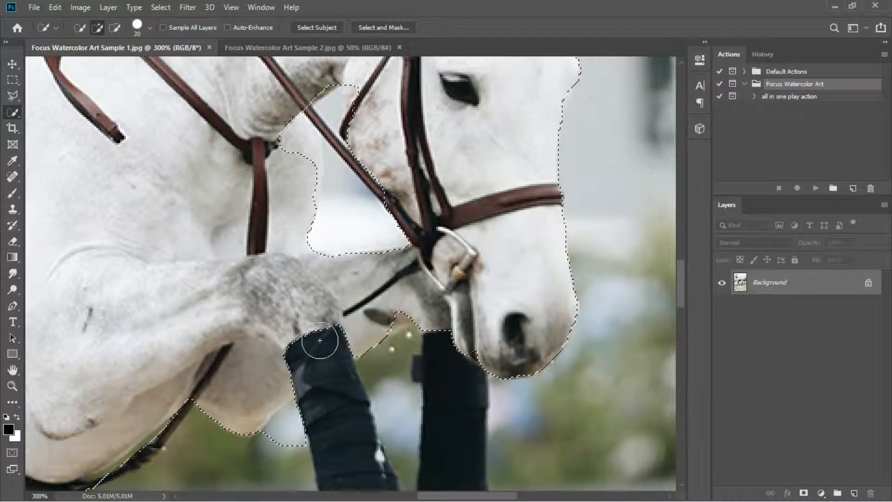
Step: Add the dark wraps, lower legs and hooves of both front legs to the selection
drag(313, 344, 328, 252)
key(alt)
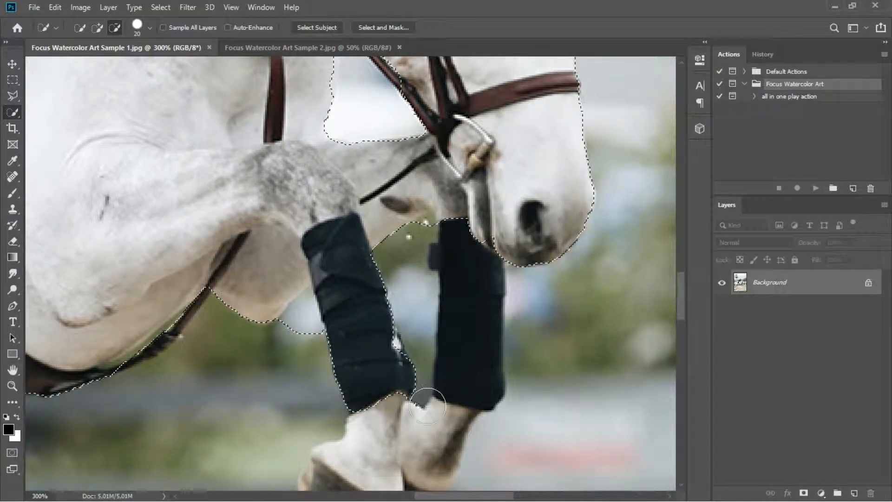
drag(303, 354, 302, 320)
mouse_move(419, 365)
mouse_down()
mouse_move(351, 299)
mouse_move(373, 359)
mouse_move(329, 394)
mouse_move(260, 428)
mouse_move(279, 454)
mouse_move(302, 338)
mouse_move(305, 361)
mouse_move(250, 328)
mouse_up()
click(398, 256)
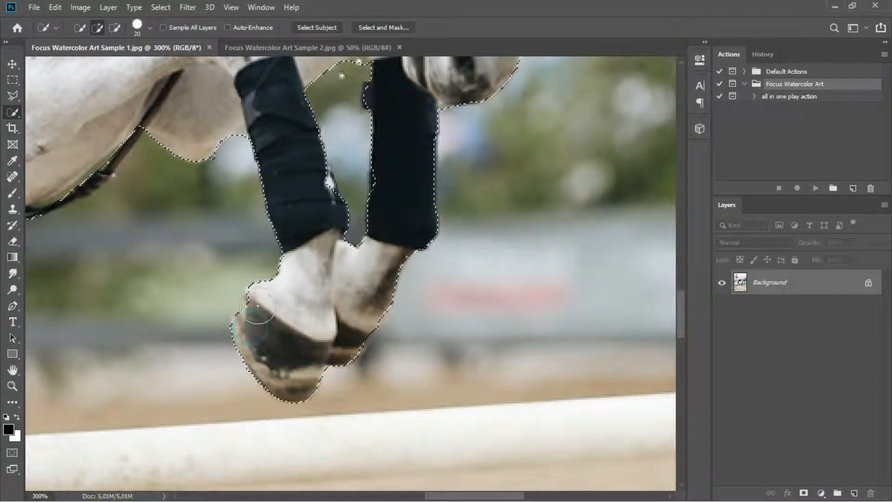
Step: Subtract the patch of background between the horse's chest and the nearer front leg wrap from the selection
drag(149, 234, 351, 314)
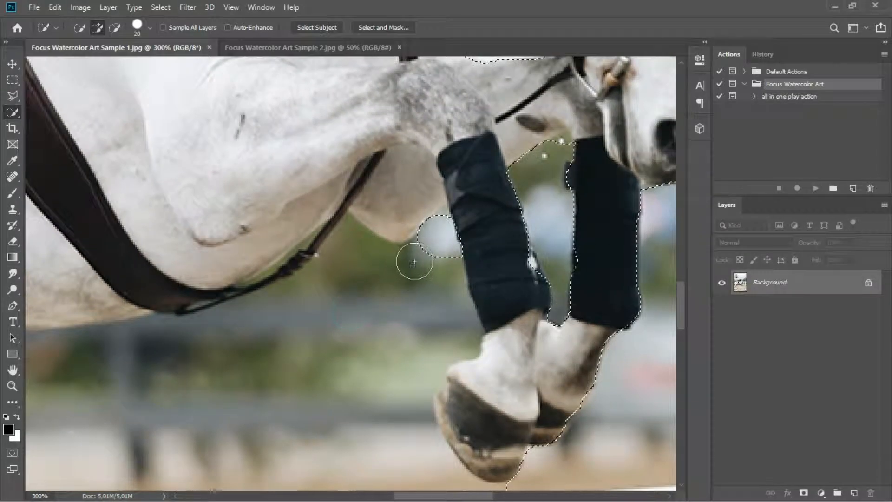
alt+click(435, 245)
mouse_move(431, 266)
mouse_down()
mouse_move(372, 319)
mouse_move(171, 409)
mouse_move(232, 388)
mouse_move(342, 213)
mouse_move(501, 279)
mouse_up()
Step: Subtract the tail and background between the horse's hind legs above the top rail from the selection
drag(321, 251, 413, 245)
drag(277, 283, 437, 225)
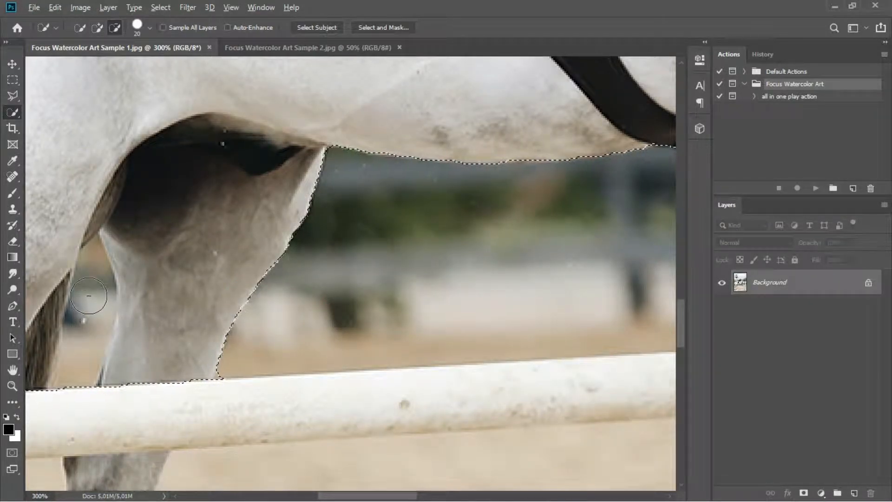
drag(88, 299, 93, 263)
drag(140, 285, 132, 354)
key(space)
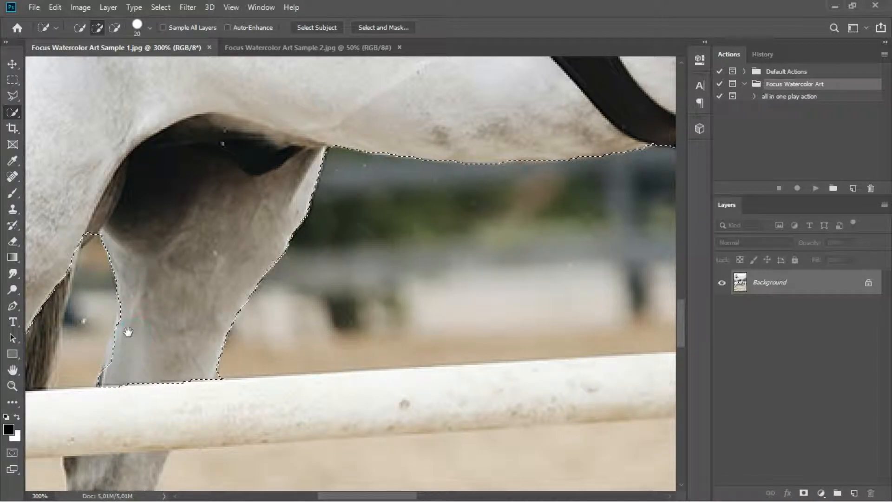
Step: Remove the white tent behind the horse's hindquarters from the selection
drag(124, 319, 287, 271)
drag(223, 277, 305, 247)
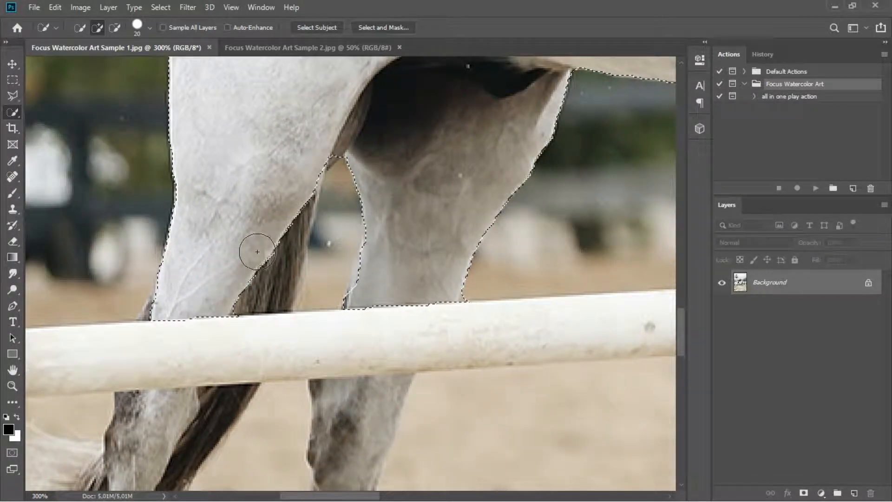
key(ctrl+minus)
key(ctrl+minus)
key(ctrl+minus)
drag(426, 216, 326, 230)
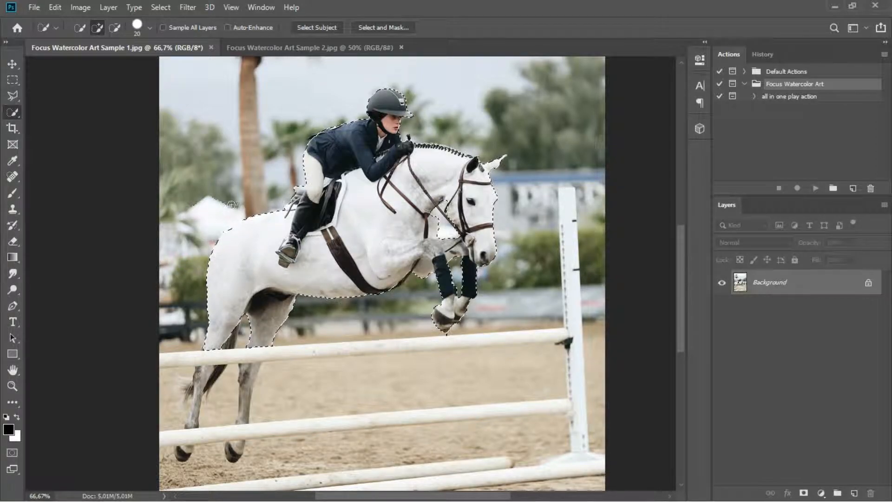
Step: Create a new empty layer above the Background, keeping the rider and horse selected
click(13, 194)
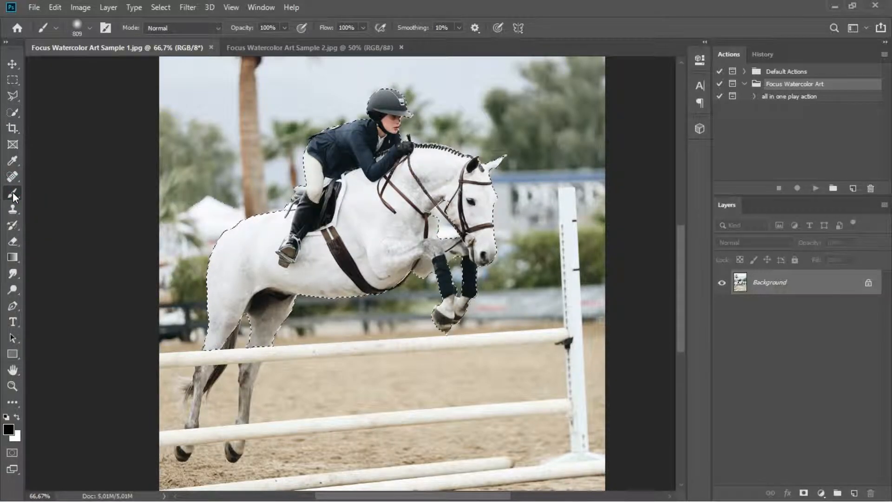
click(13, 64)
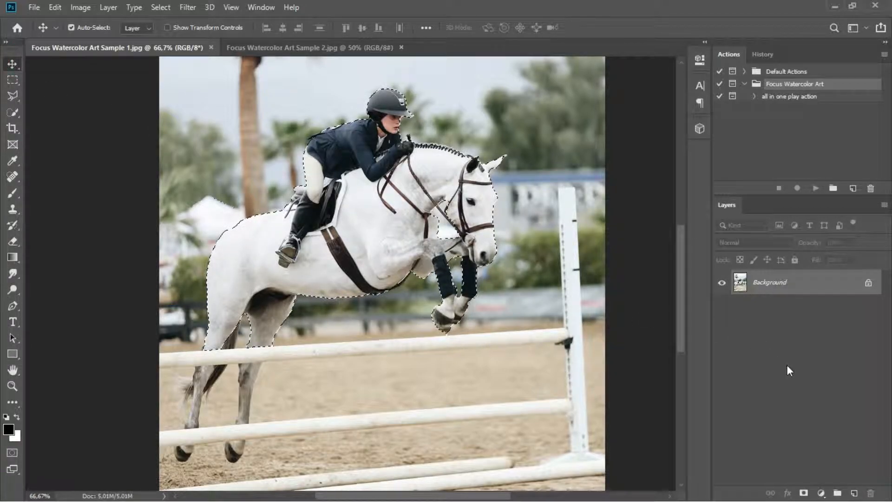
click(854, 493)
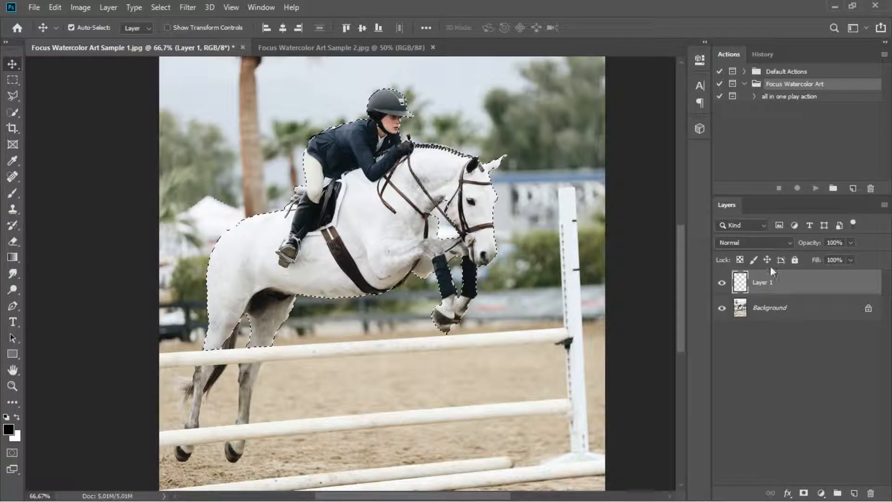
Step: Look through the recorded steps of the all in one play action for the layer name it requires
click(755, 96)
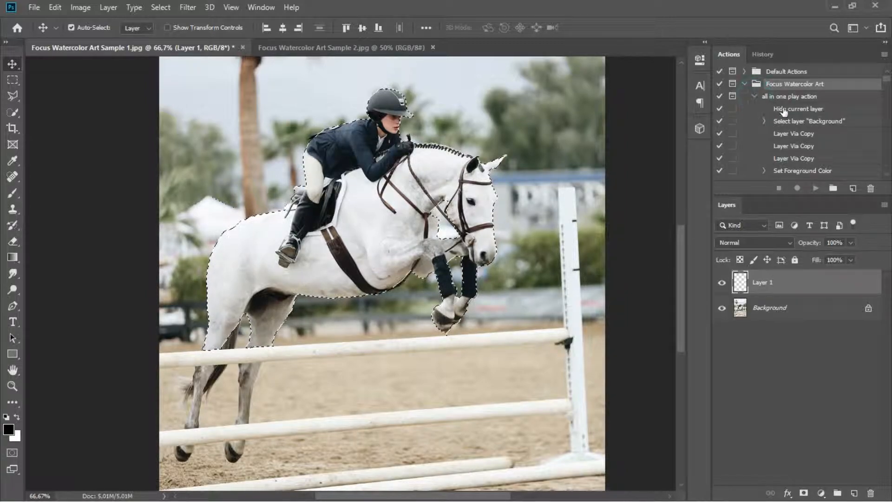
scroll(791, 120, down, 5)
scroll(792, 120, down, 5)
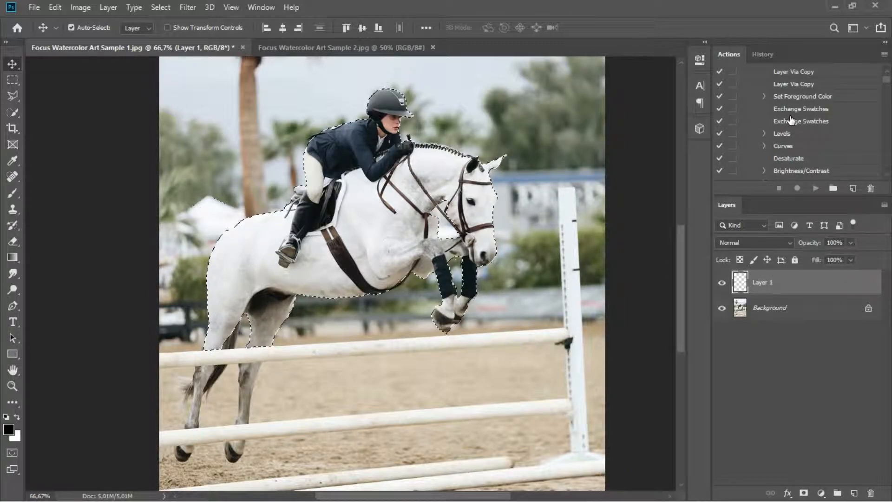
click(822, 161)
scroll(822, 157, down, 1)
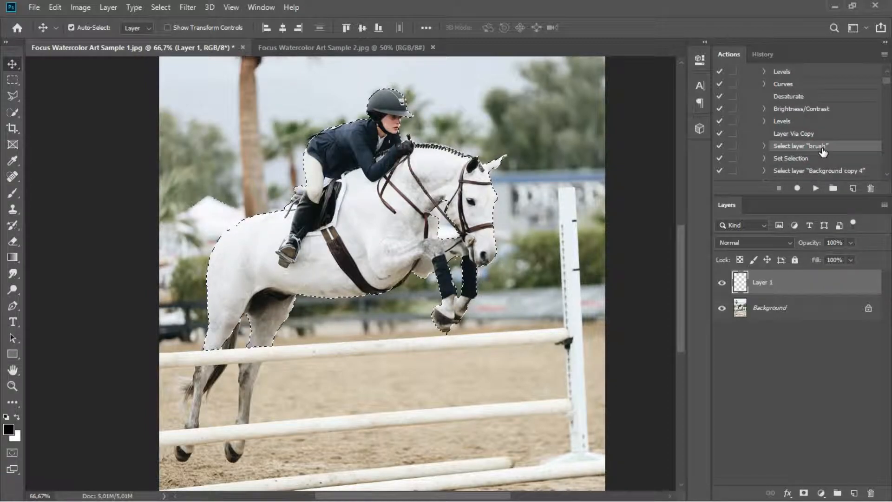
Step: Rename the new layer "brush"
double_click(761, 282)
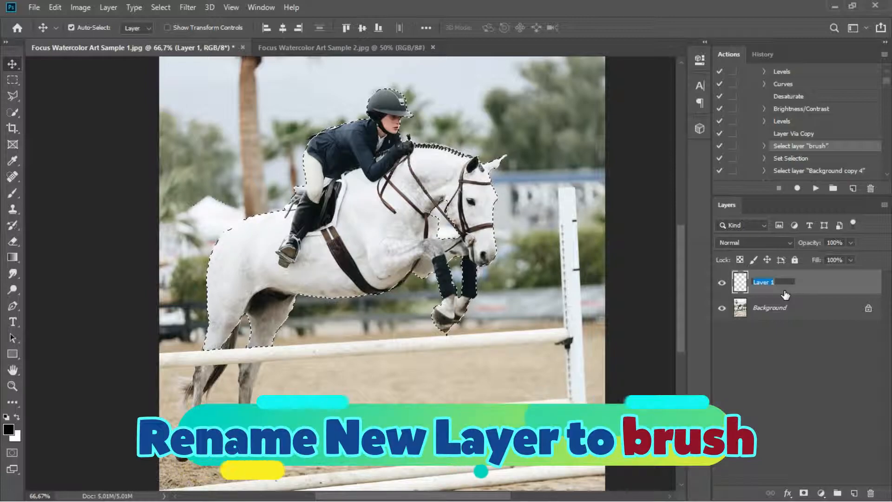
text(brus)
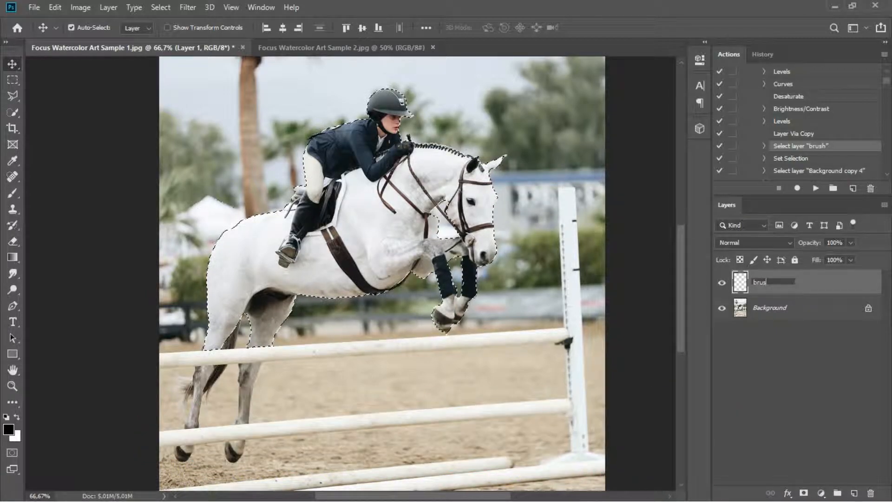
text(h)
key(Return)
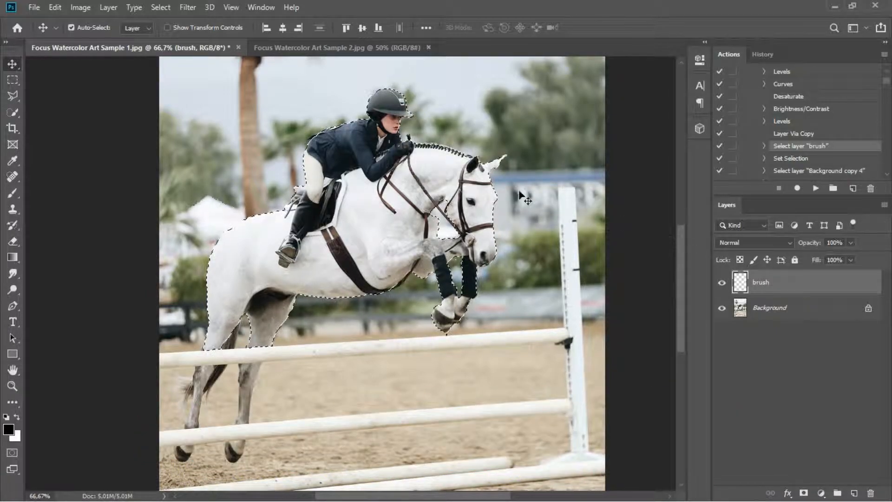
Step: Switch to the Brush tool and set the foreground color to light blue, 69e0fe
click(12, 194)
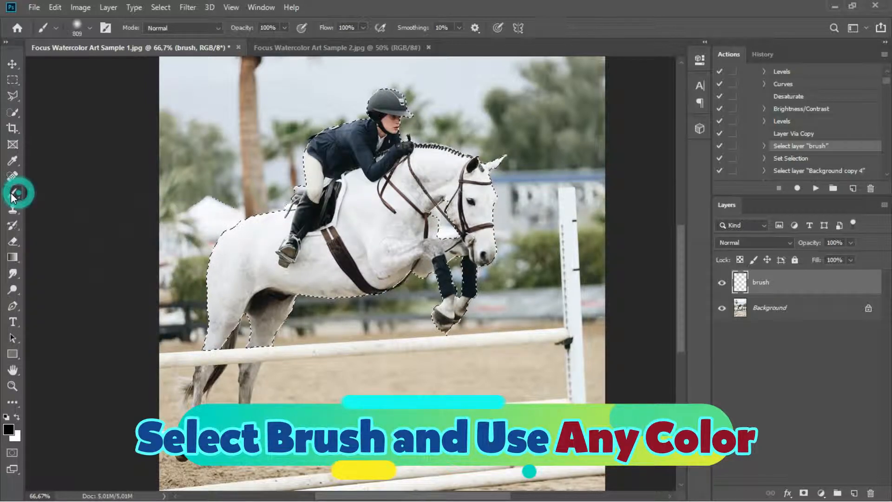
click(9, 428)
click(605, 262)
click(639, 255)
drag(611, 212, 563, 183)
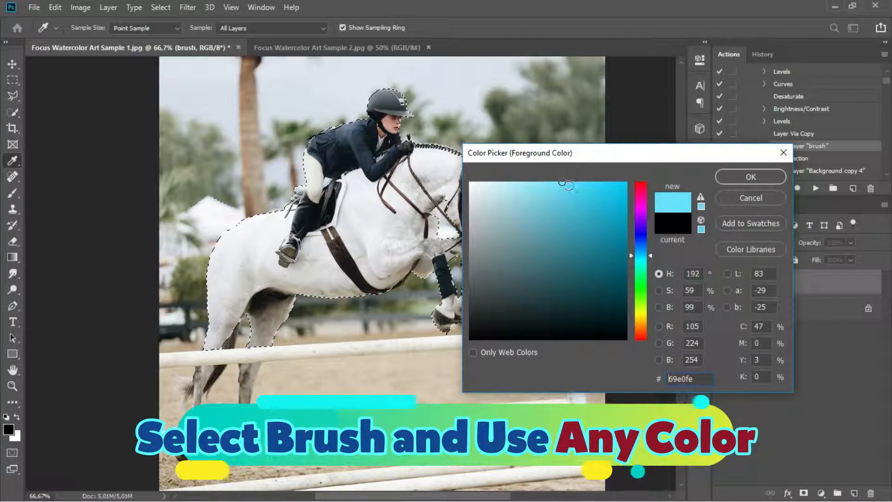
click(754, 177)
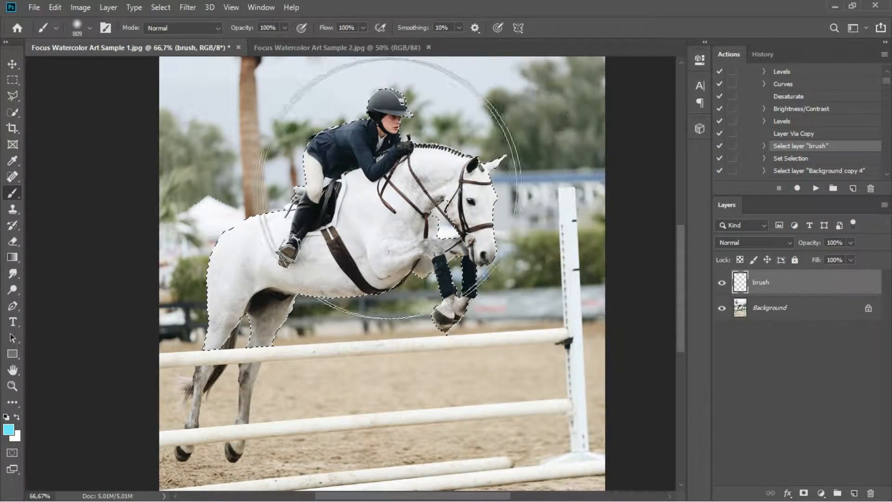
Step: Choose the Hard Round Pressure Size brush and set its size to 102 px
click(89, 28)
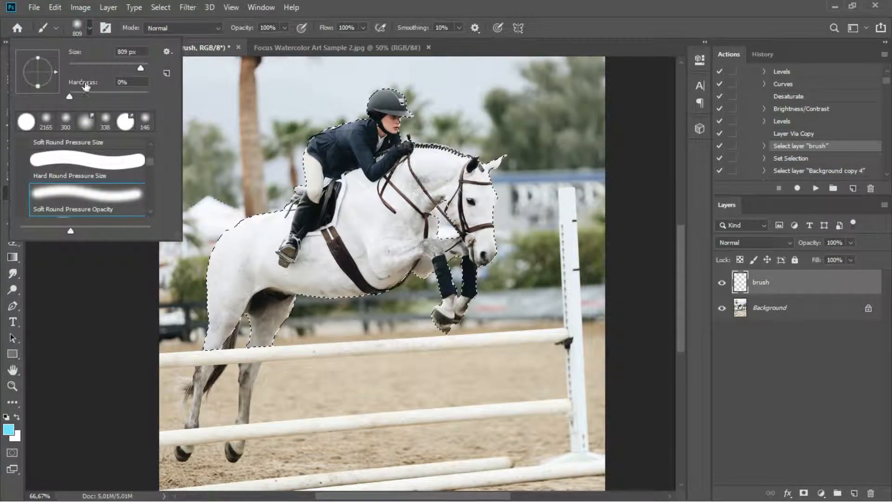
click(84, 162)
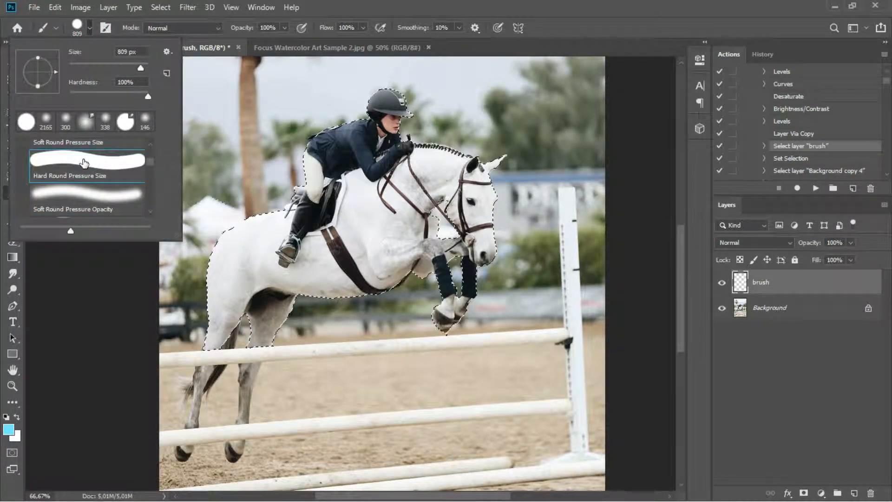
drag(109, 65, 110, 66)
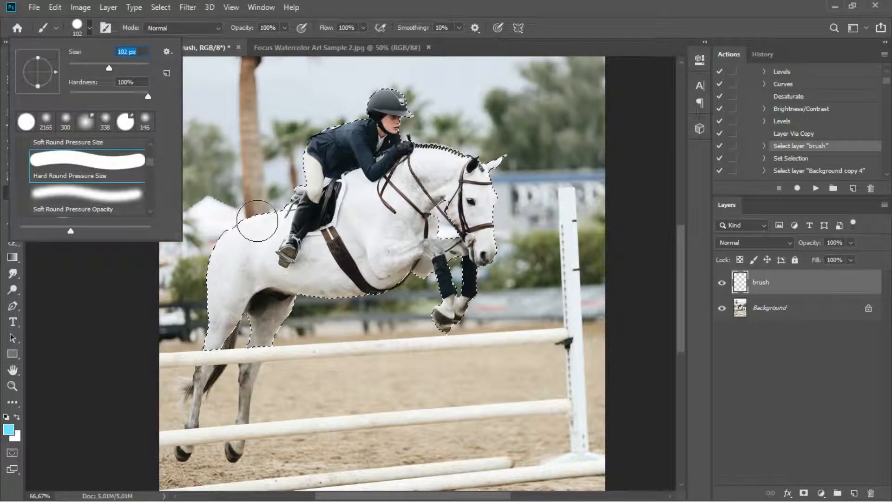
Step: Paint the whole selected rider and horse light blue on the brush layer
mouse_move(259, 239)
mouse_down()
mouse_move(207, 337)
mouse_move(242, 242)
mouse_move(225, 251)
mouse_up()
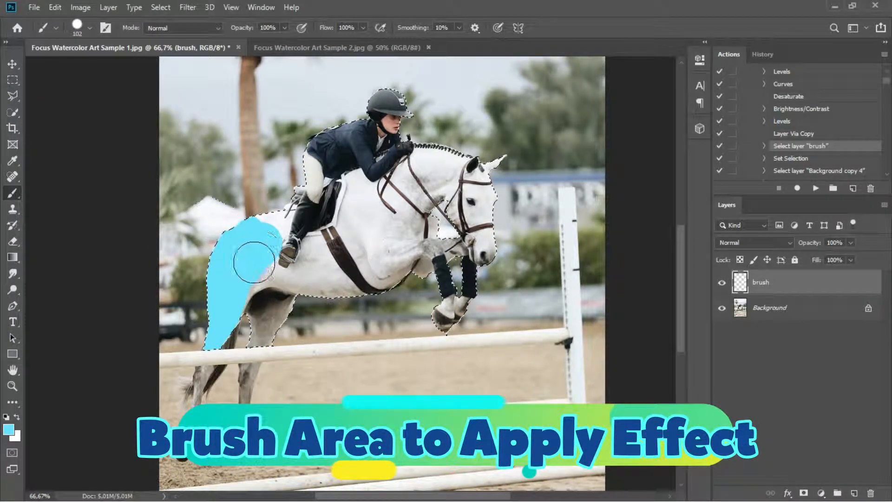
mouse_move(240, 302)
mouse_down()
mouse_move(267, 293)
mouse_move(258, 338)
mouse_move(293, 298)
mouse_move(378, 281)
mouse_move(456, 219)
mouse_move(470, 182)
mouse_up()
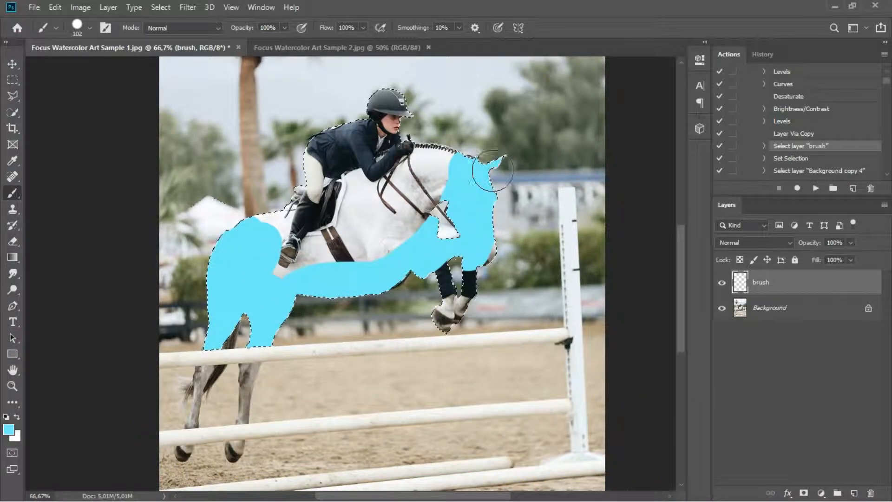
mouse_move(441, 222)
mouse_down()
mouse_move(378, 143)
mouse_move(393, 89)
mouse_move(413, 131)
mouse_move(376, 115)
mouse_move(309, 170)
mouse_move(321, 138)
mouse_move(301, 204)
mouse_move(242, 237)
mouse_move(276, 210)
mouse_move(297, 234)
mouse_move(265, 282)
mouse_move(446, 189)
mouse_move(307, 273)
mouse_up()
mouse_move(352, 244)
mouse_down()
mouse_move(347, 185)
mouse_move(421, 171)
mouse_move(313, 212)
mouse_up()
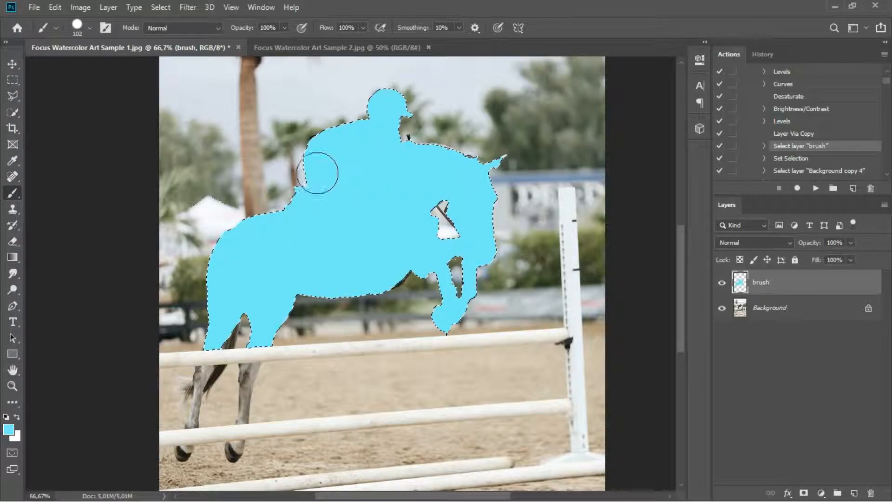
Step: Clear the selection with the Rectangular Marquee Tool and select the all in one play action with its steps collapsed
click(12, 81)
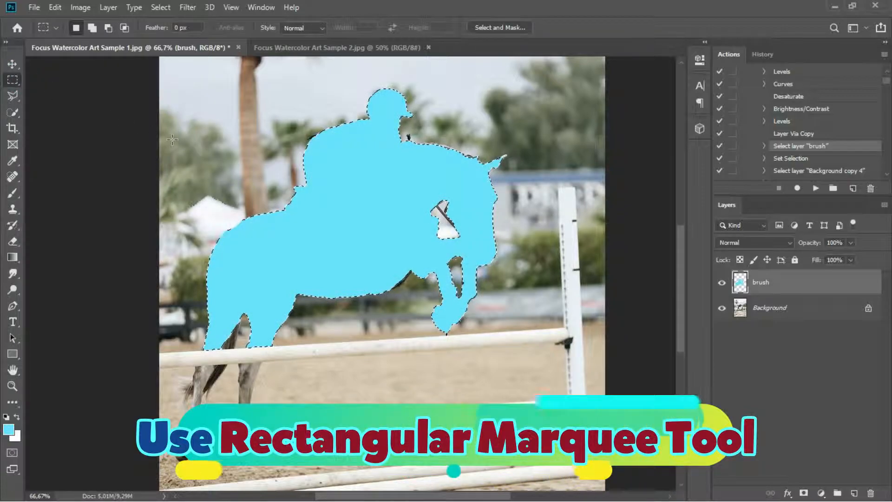
click(174, 136)
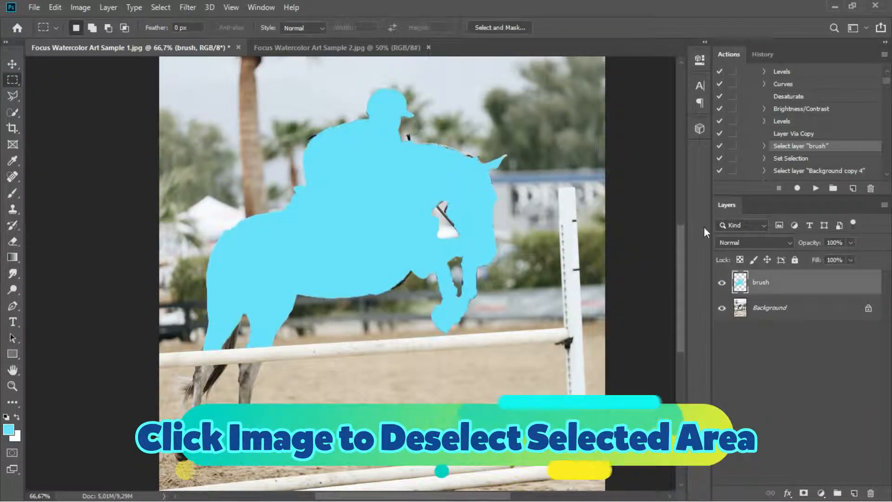
drag(888, 81, 888, 76)
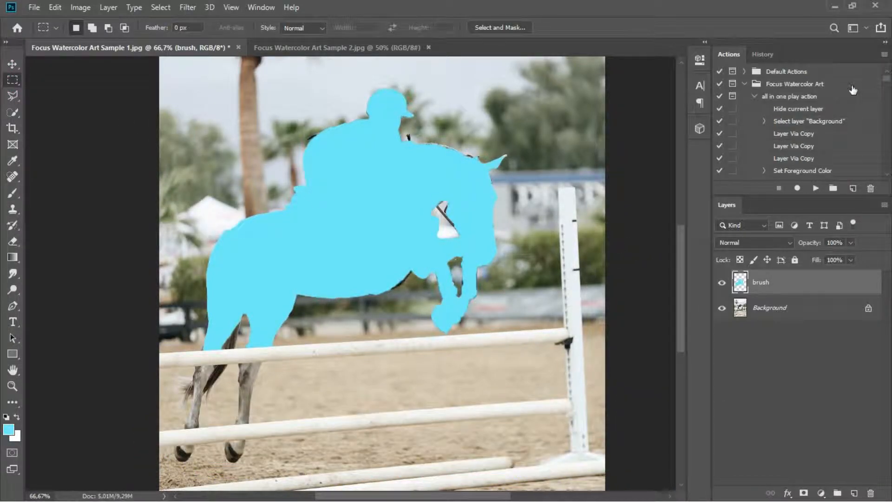
click(793, 98)
click(755, 98)
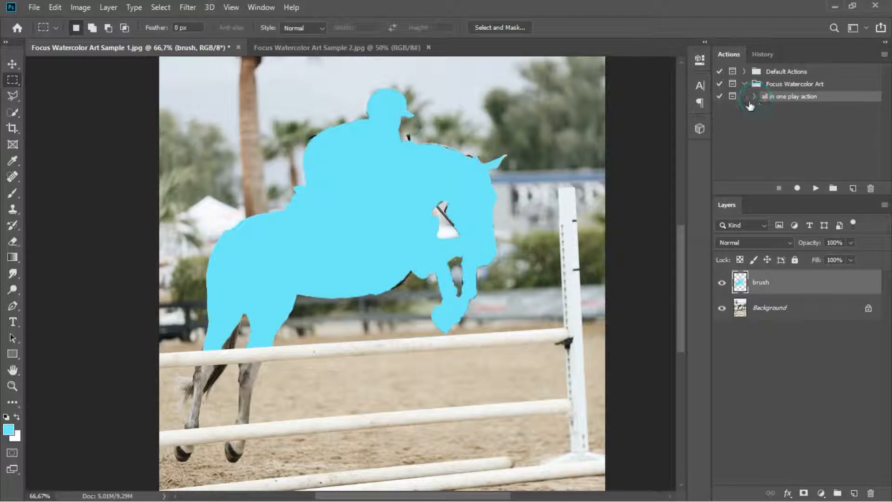
Step: Play the whole all in one play action on the image and dismiss its completion message
click(753, 97)
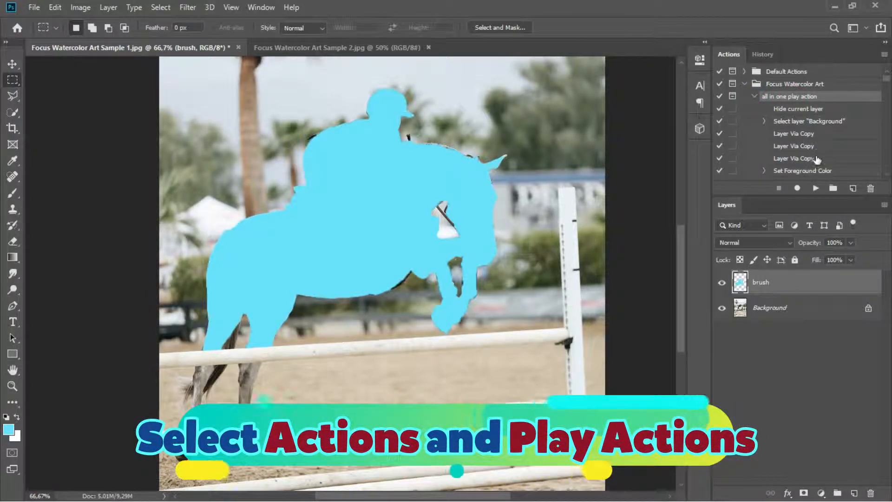
click(803, 108)
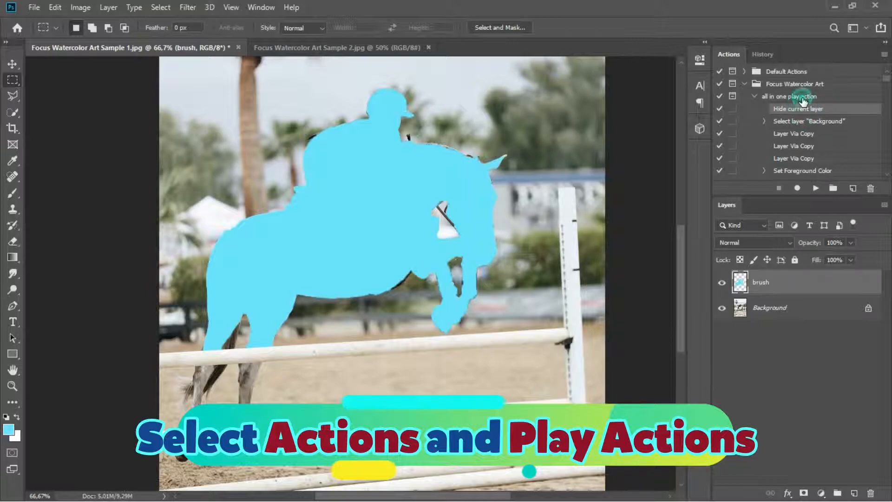
click(803, 97)
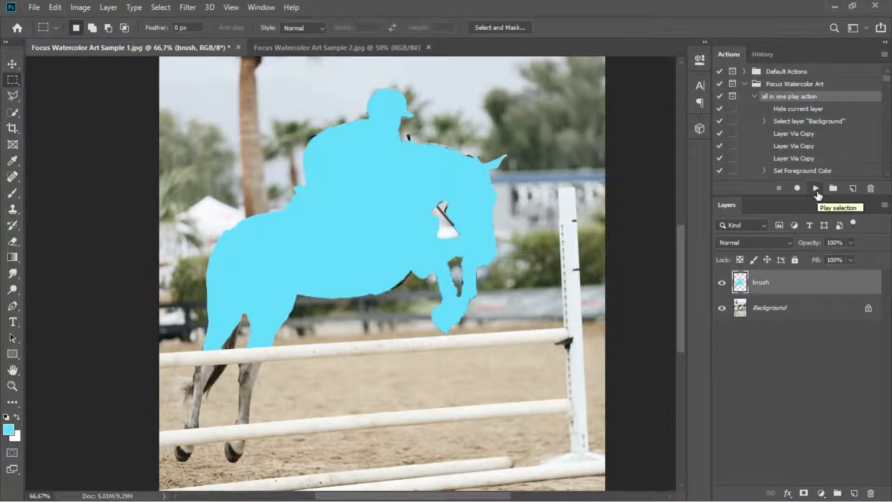
click(817, 190)
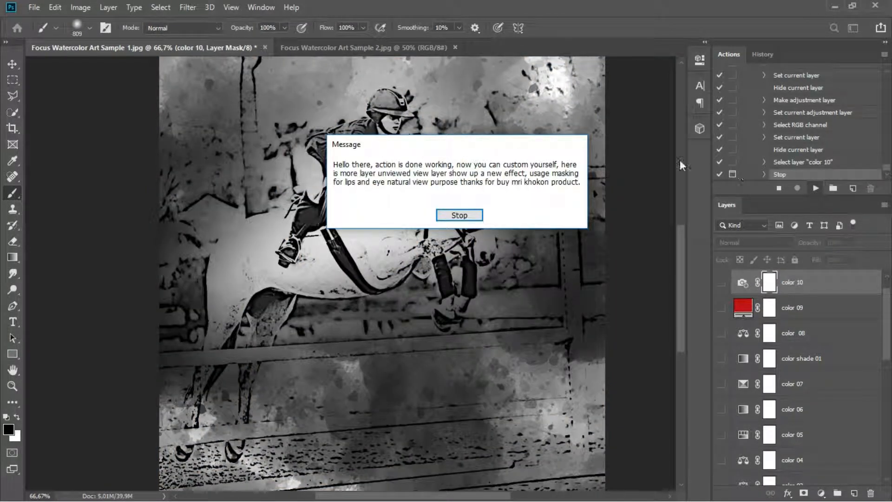
click(468, 216)
Step: Preview the color 09 and color 10 effects one at a time, leaving both hidden
click(721, 309)
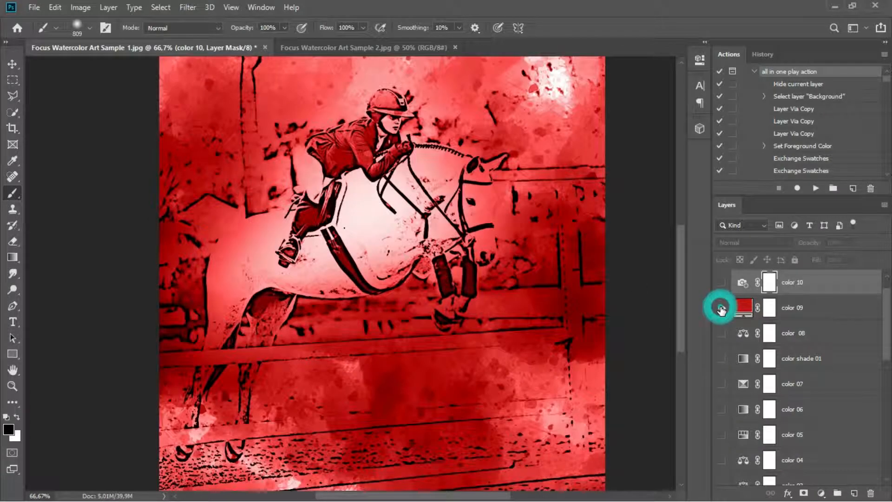
click(722, 308)
click(723, 283)
click(723, 284)
click(722, 308)
click(722, 309)
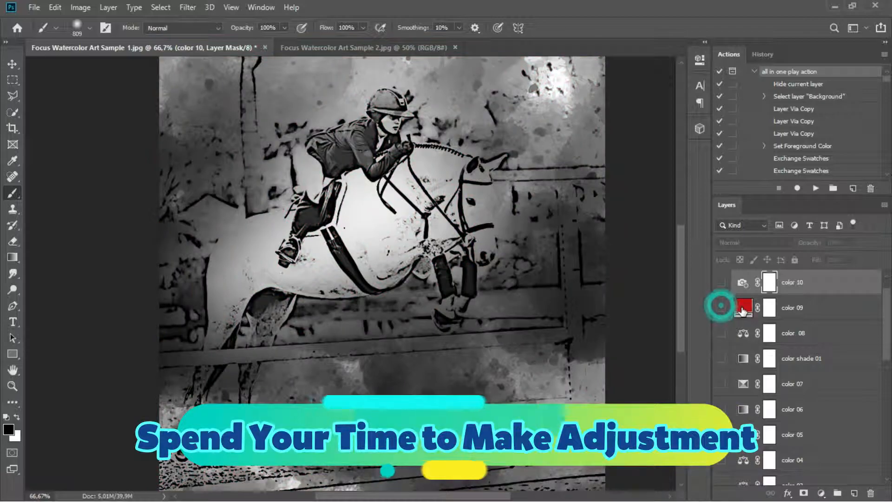
Step: Try ecb7b7 and de5050 as the color 09 fill color, cancel the change and hide the layer
double_click(743, 308)
click(741, 195)
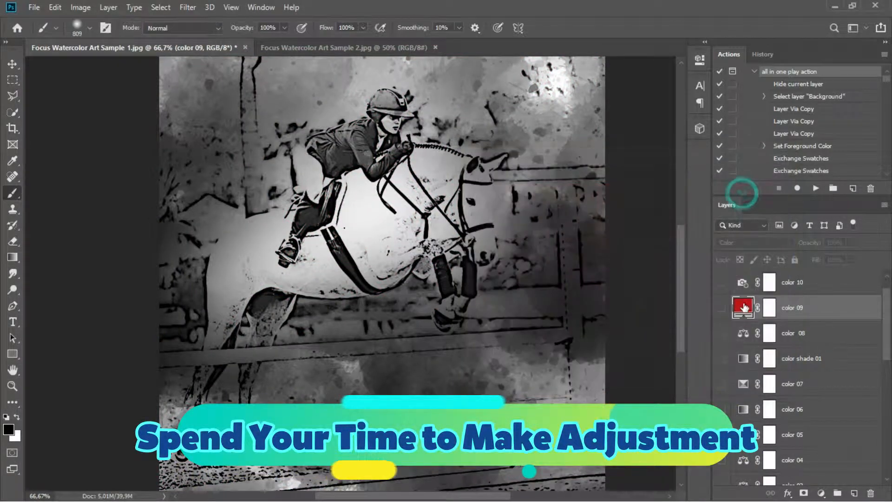
click(722, 309)
double_click(743, 309)
mouse_move(542, 209)
mouse_down()
mouse_move(549, 261)
mouse_move(590, 285)
mouse_move(575, 303)
mouse_move(544, 300)
mouse_move(524, 220)
mouse_move(504, 191)
mouse_up()
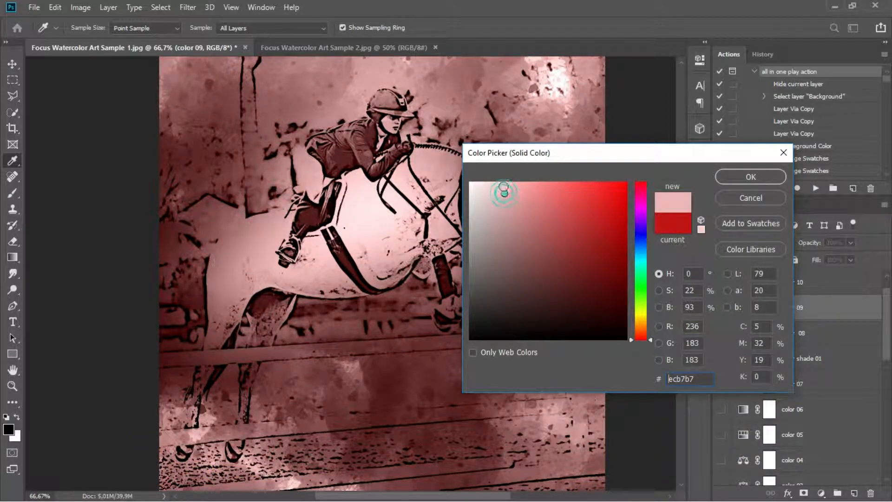
click(570, 202)
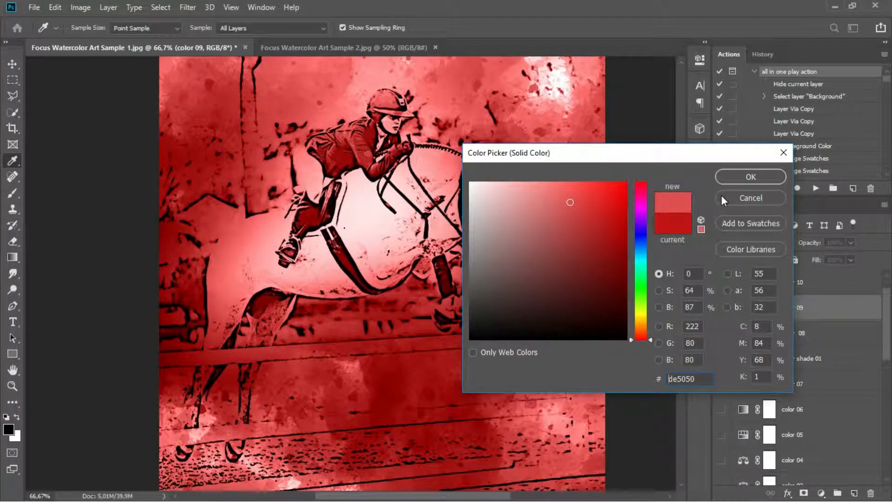
click(721, 194)
click(721, 308)
Step: Show color 08, set its midtone color balance to -49, +60 and -63, and hide the layer again
click(722, 333)
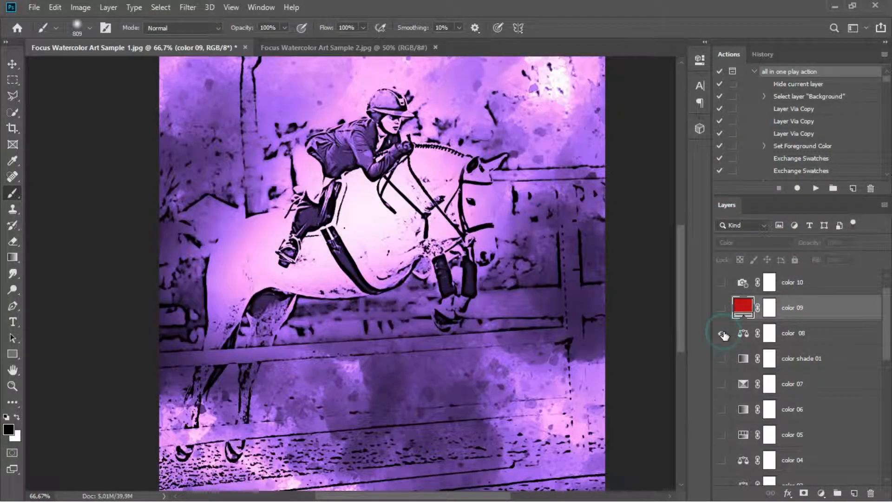
double_click(743, 336)
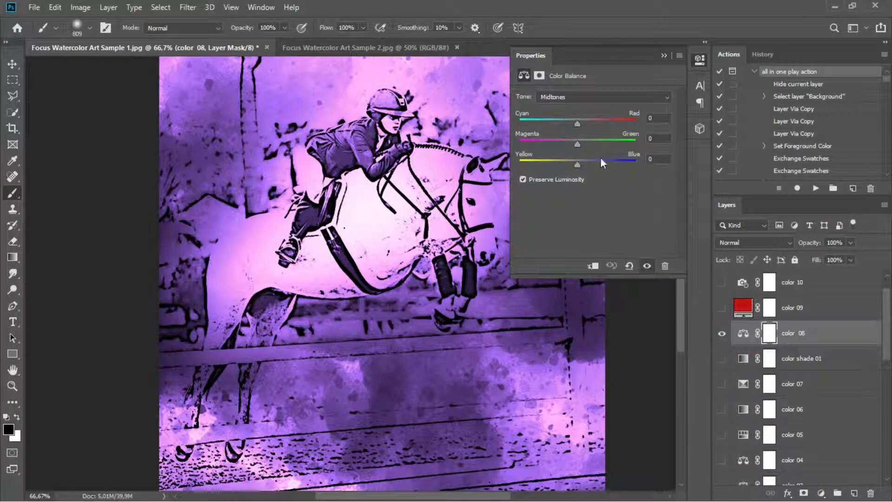
drag(576, 124, 612, 143)
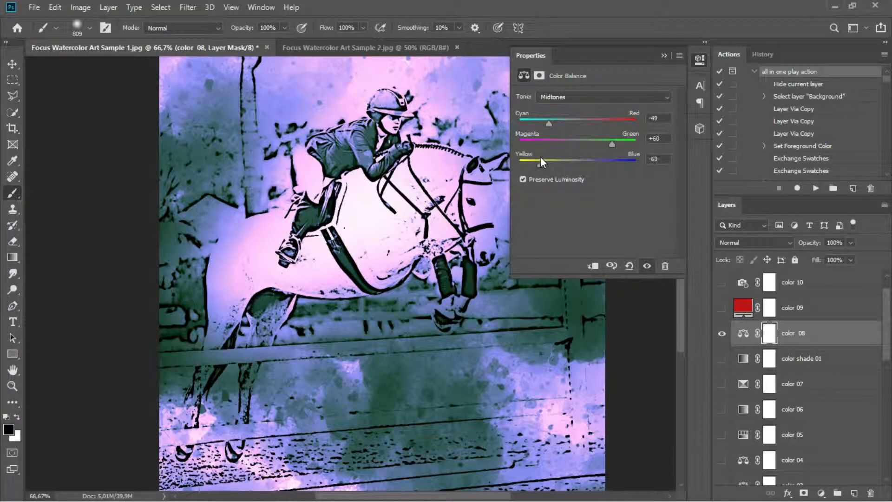
click(663, 55)
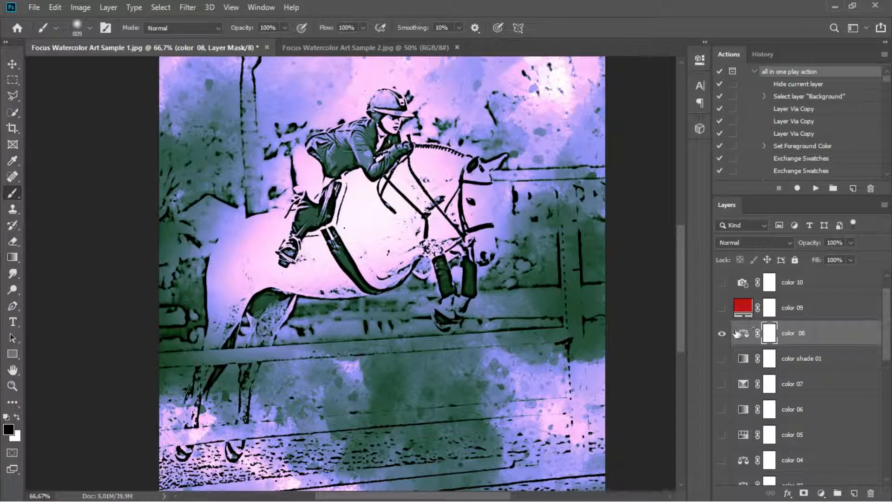
click(720, 334)
Step: Try preset gradients up to Orange, Yellow, Orange on the color shade 01 gradient map, cancel the change and hide the layer
click(722, 358)
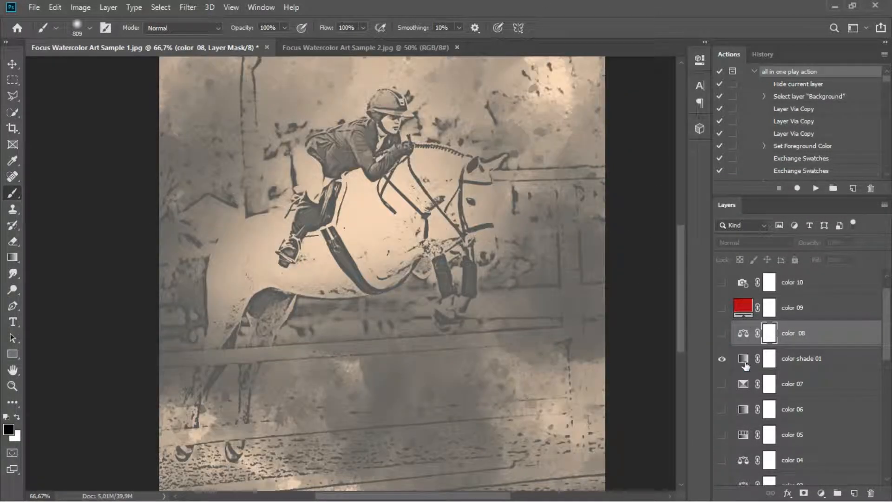
double_click(744, 360)
click(576, 106)
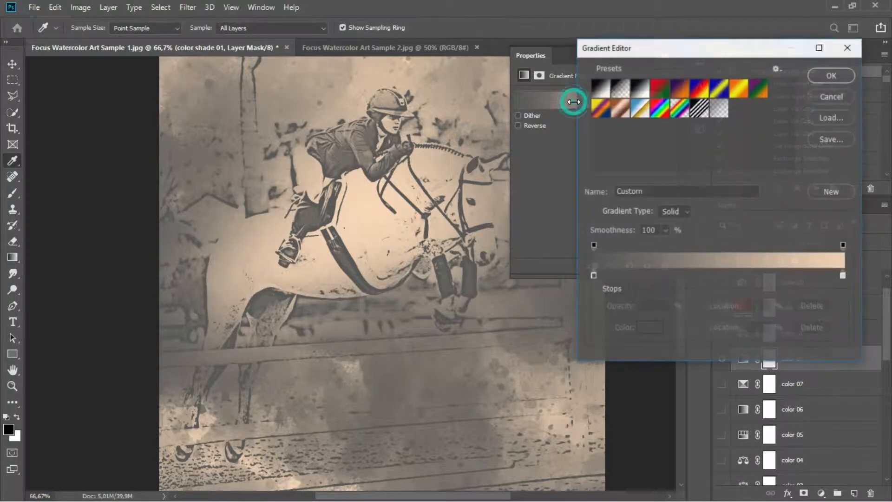
click(620, 107)
click(607, 92)
click(606, 91)
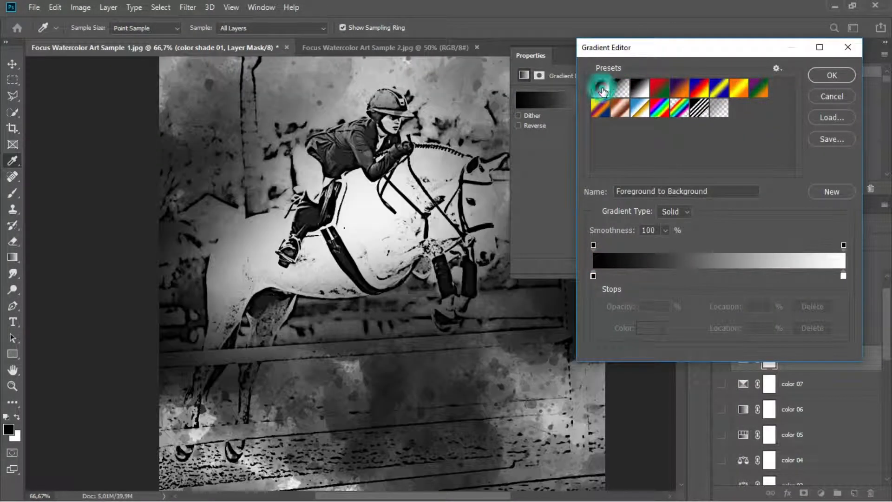
click(605, 101)
click(620, 88)
click(639, 87)
click(660, 87)
click(678, 89)
click(699, 89)
click(719, 88)
click(739, 88)
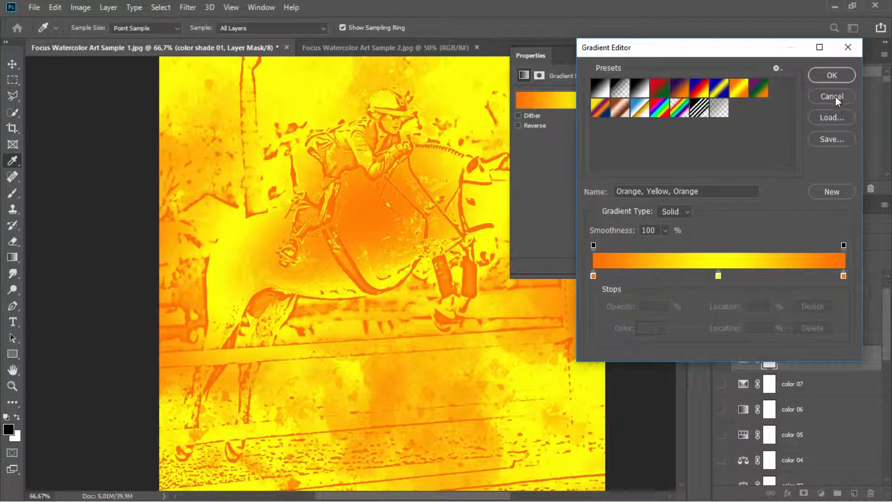
click(833, 97)
click(721, 358)
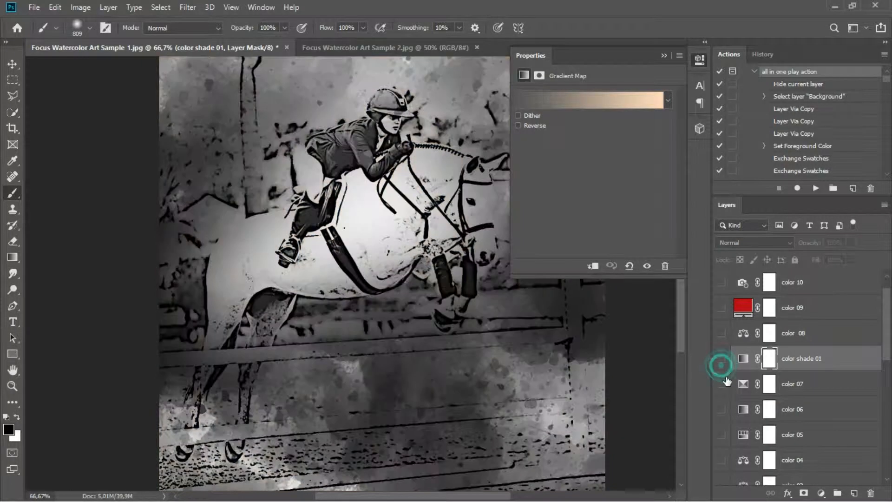
Step: Preview the color 07 effect, and hide it in favor of the color 06 layer
click(723, 384)
click(724, 384)
scroll(725, 326, down, 3)
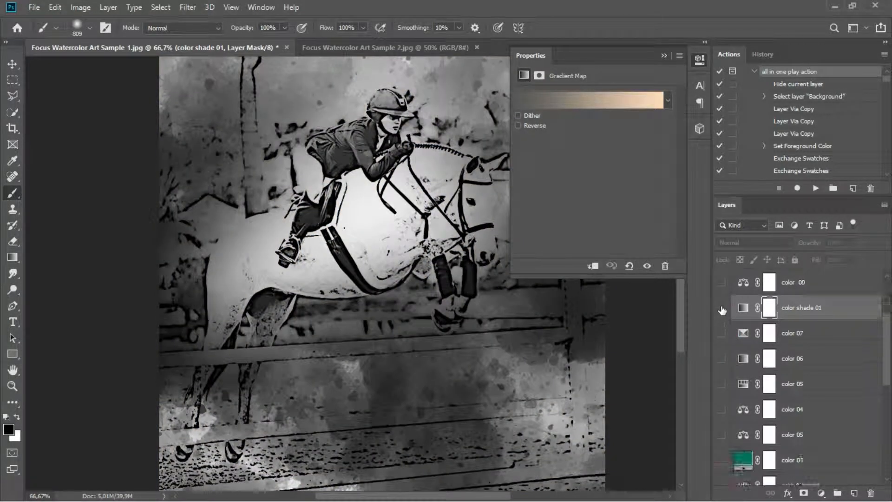
click(723, 309)
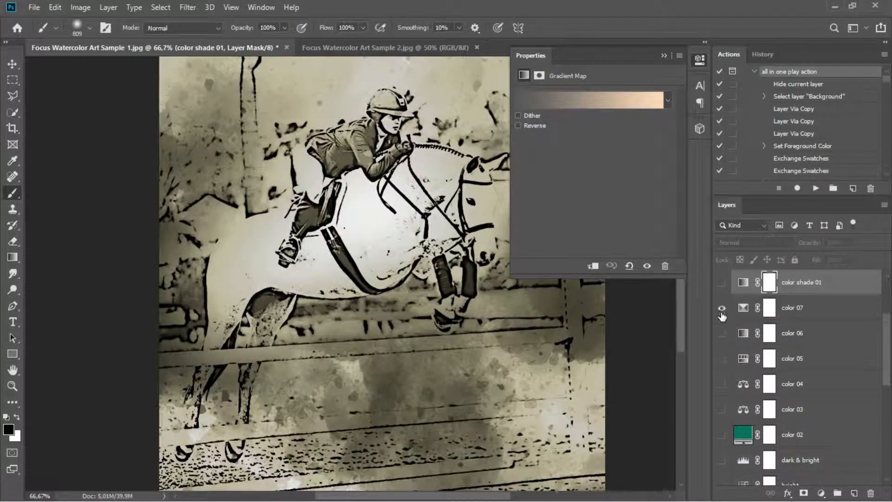
click(721, 330)
click(721, 307)
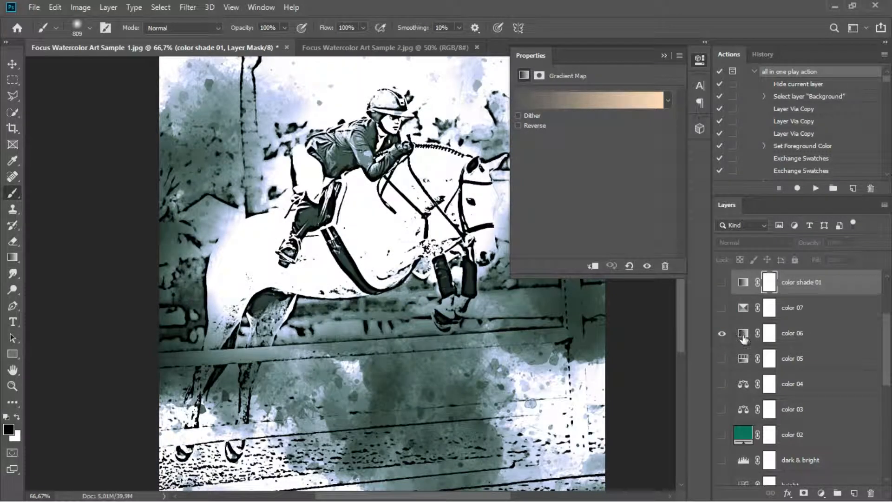
Step: Try several preset gradients on the color 06 gradient map, leave the last preset in the list applied, and hide the layer
click(742, 335)
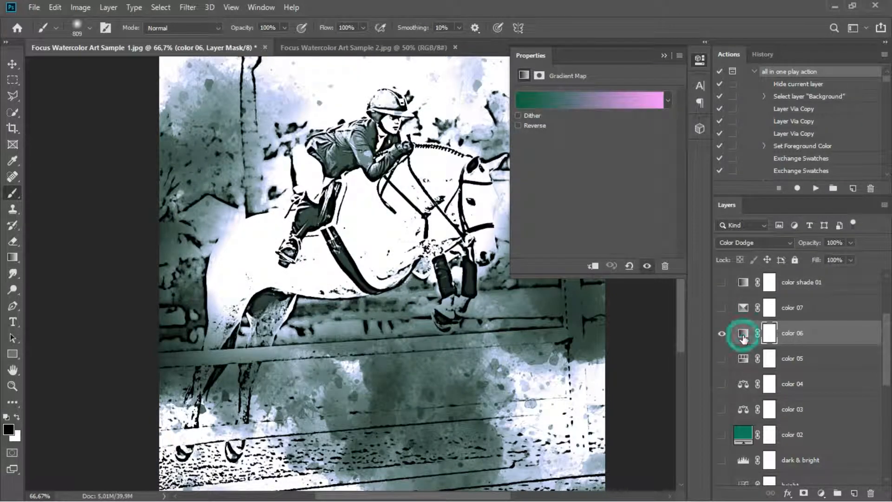
click(670, 98)
click(627, 125)
click(629, 146)
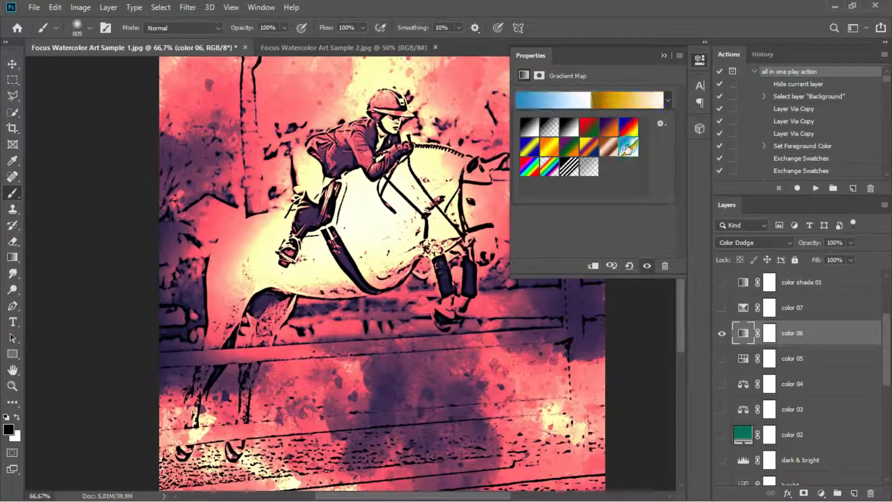
click(590, 147)
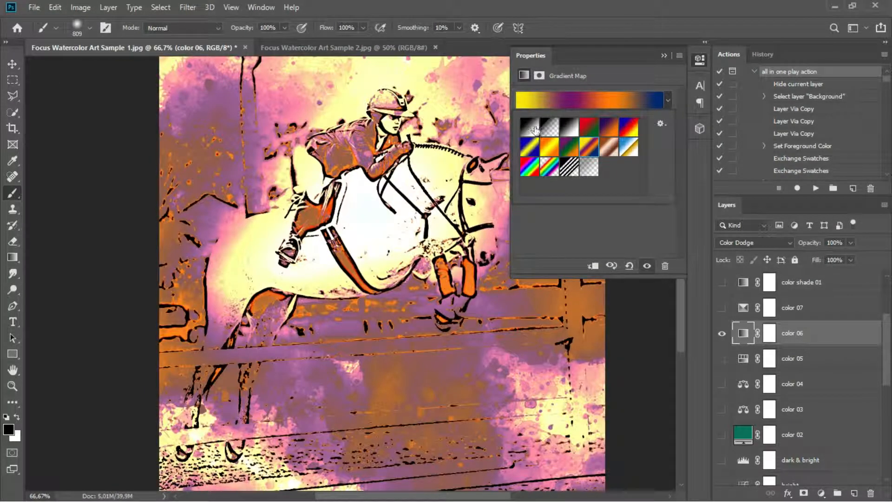
click(534, 129)
click(591, 164)
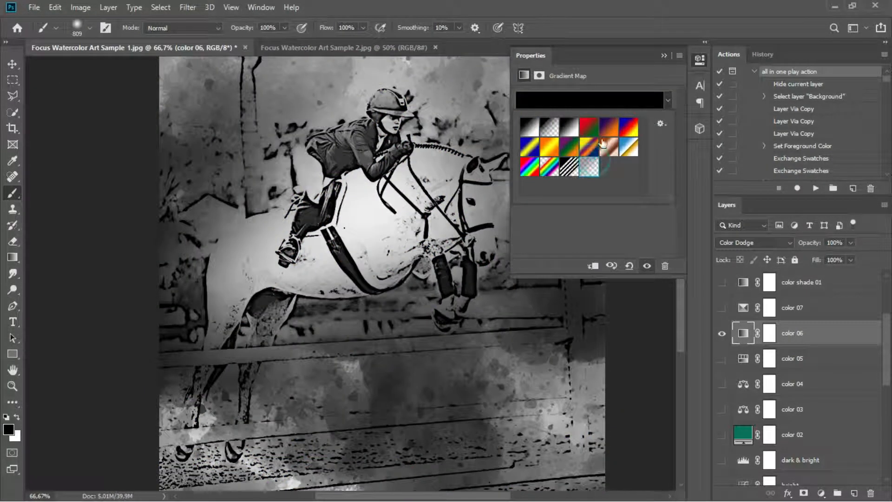
click(649, 60)
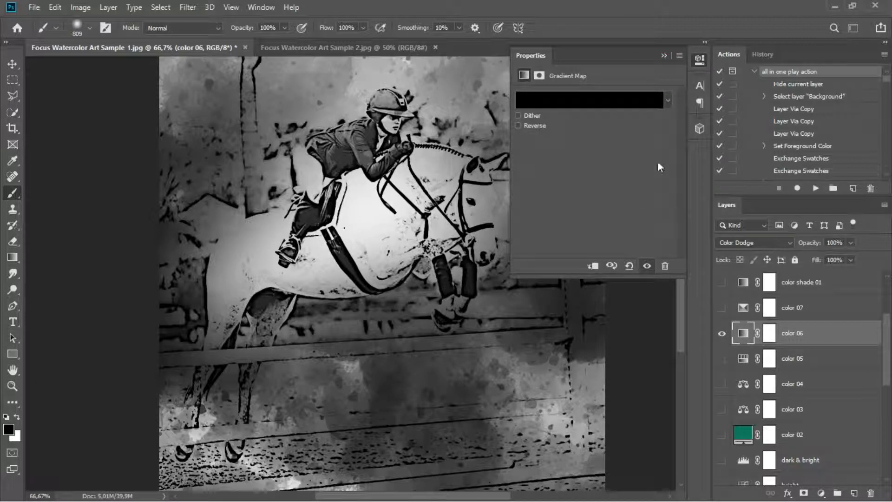
click(665, 56)
click(724, 337)
Step: Show color 05, set its Hue/Saturation hue to 128, and hide the layer again
click(723, 358)
double_click(742, 359)
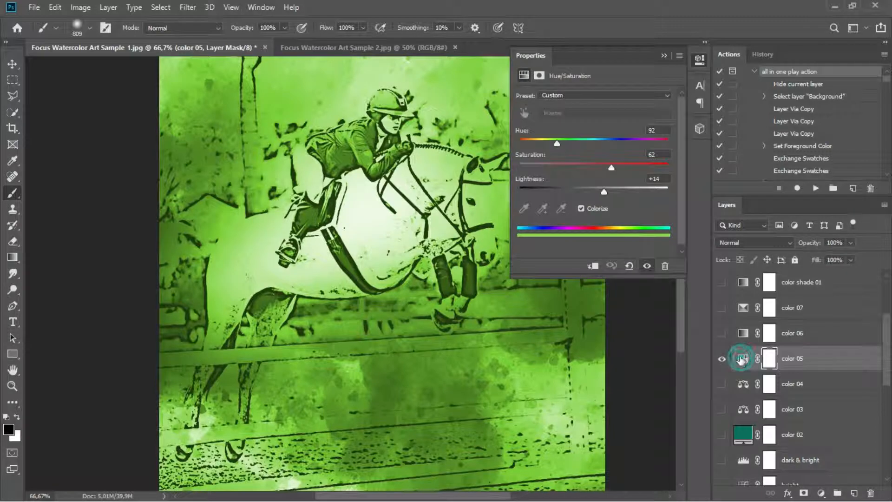
mouse_move(557, 140)
mouse_down()
mouse_move(584, 138)
mouse_move(554, 135)
mouse_move(573, 142)
mouse_up()
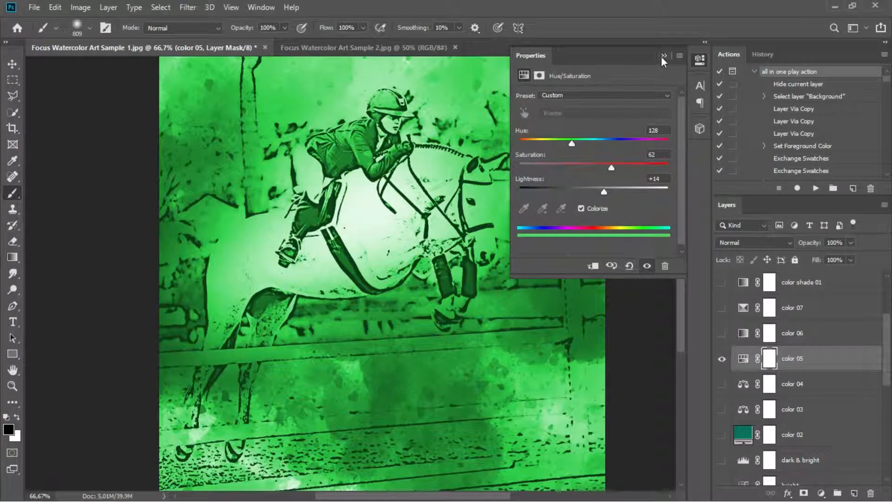
click(664, 55)
click(723, 359)
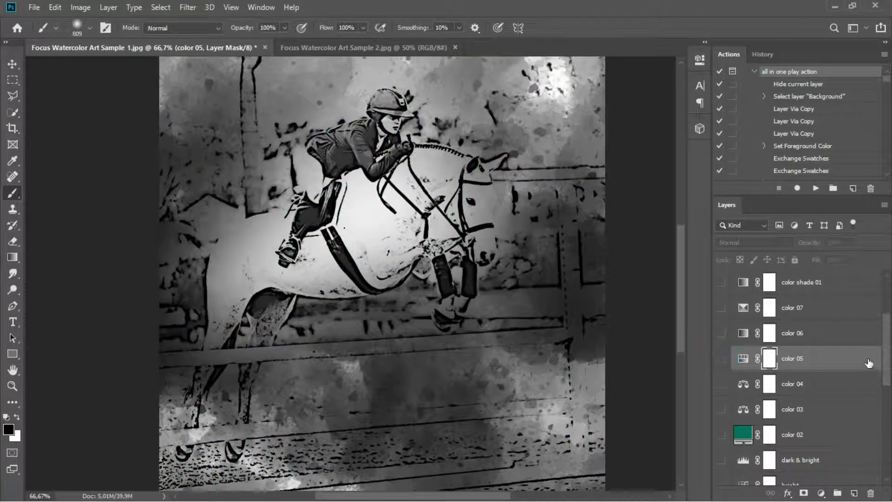
Step: Preview color 04, color 03, color 02 and dark & bright one at a time, and keep only the bright adjustment visible
drag(888, 330, 889, 365)
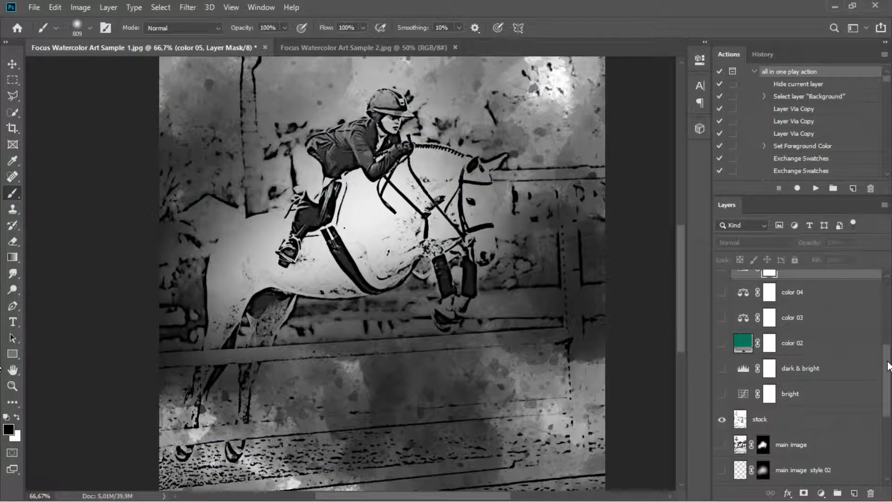
click(721, 292)
click(721, 292)
click(719, 318)
click(719, 317)
click(721, 342)
click(721, 343)
click(722, 368)
click(723, 368)
click(723, 394)
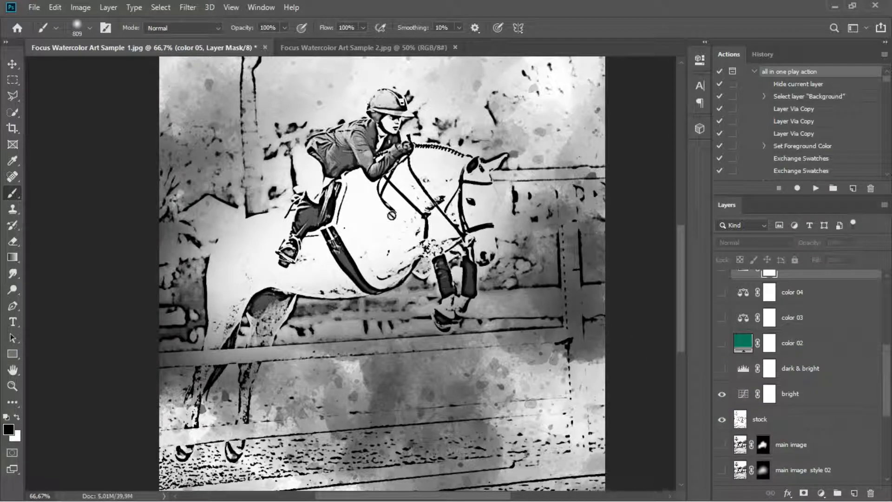
click(37, 8)
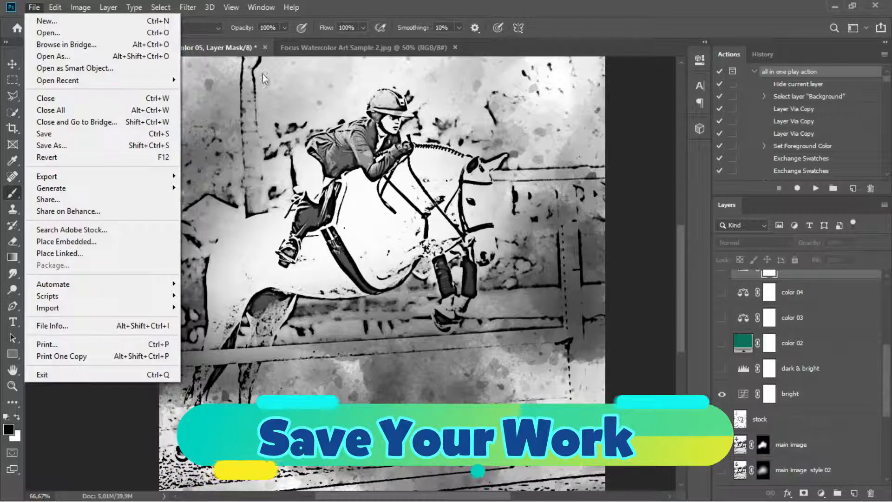
Step: Switch to Focus Watercolor Art Sample 2.jpg and select the butterfly and the flower with its stem using the Quick Selection tool
click(315, 46)
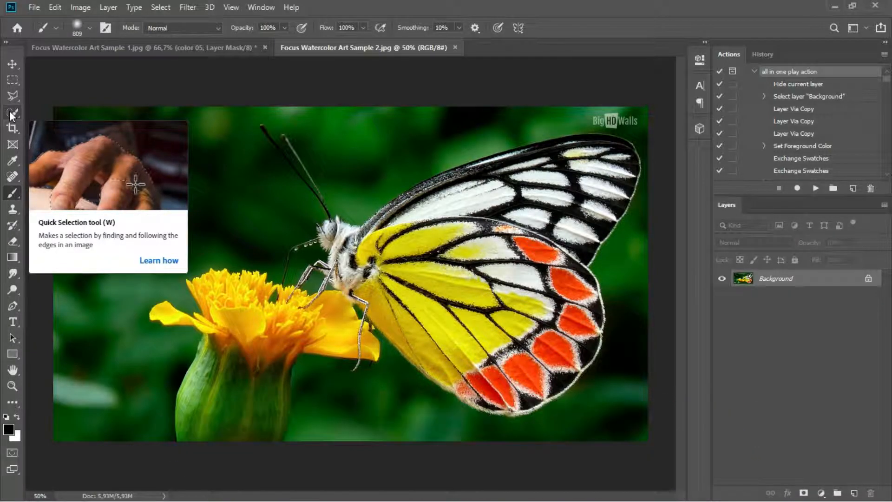
click(12, 115)
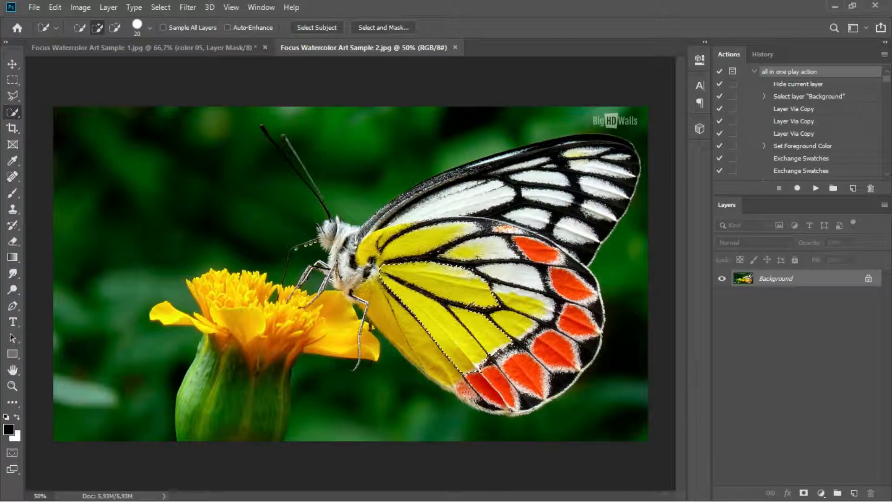
drag(577, 172, 589, 199)
drag(617, 146, 613, 175)
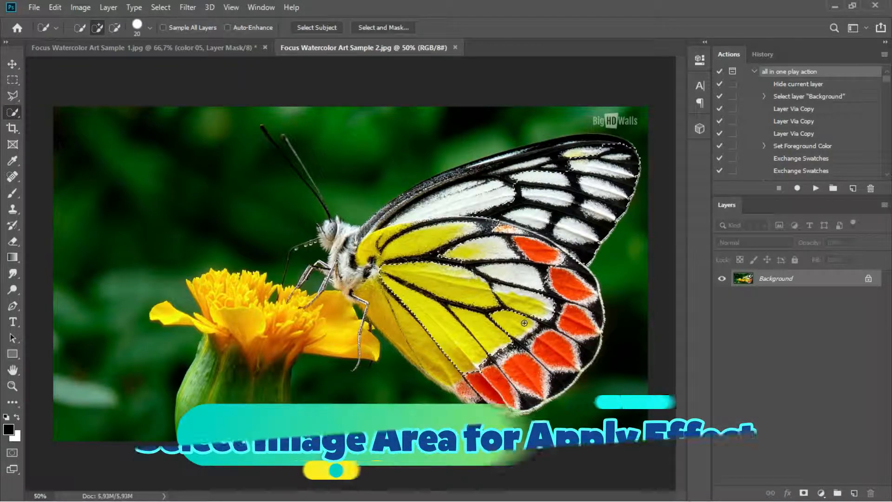
drag(572, 149, 483, 174)
mouse_move(373, 236)
mouse_down()
mouse_move(344, 269)
mouse_move(325, 321)
mouse_move(242, 336)
mouse_move(216, 407)
mouse_up()
mouse_move(182, 320)
mouse_down()
mouse_move(208, 322)
mouse_move(211, 288)
mouse_up()
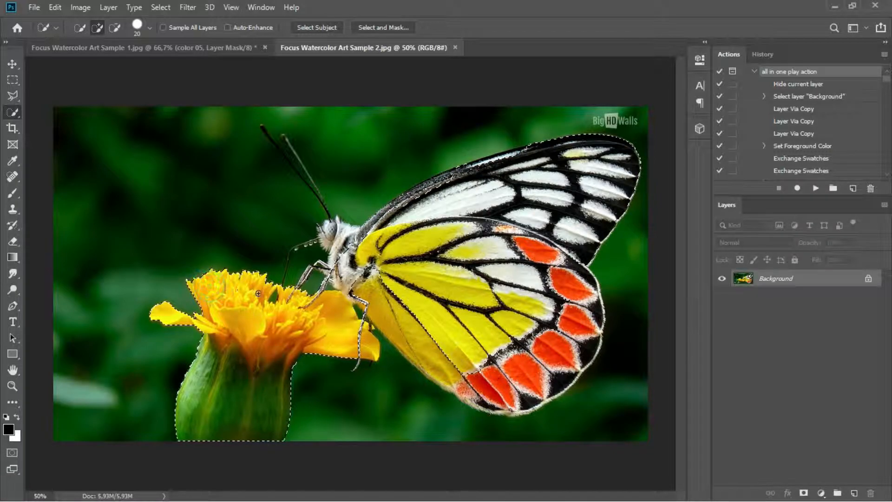
drag(356, 337, 364, 345)
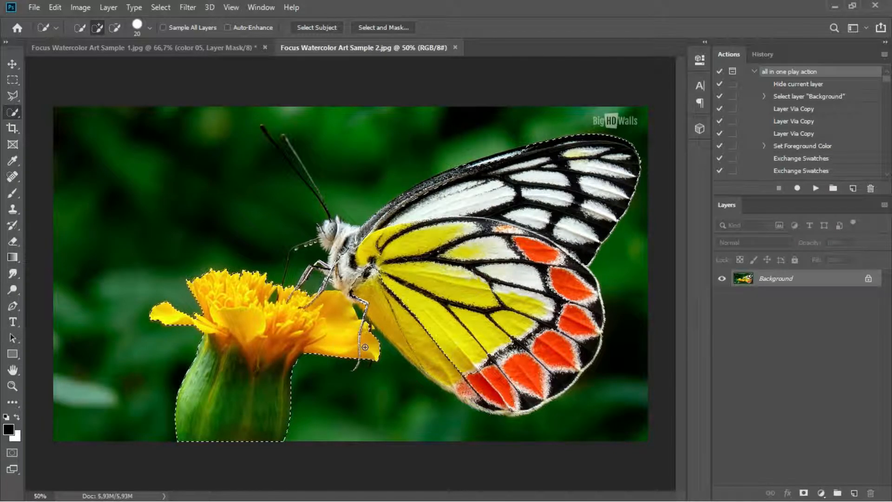
Step: Check the selection edges up close and subtract the small background gap between the flower petals from the selection
scroll(365, 348, up, 2)
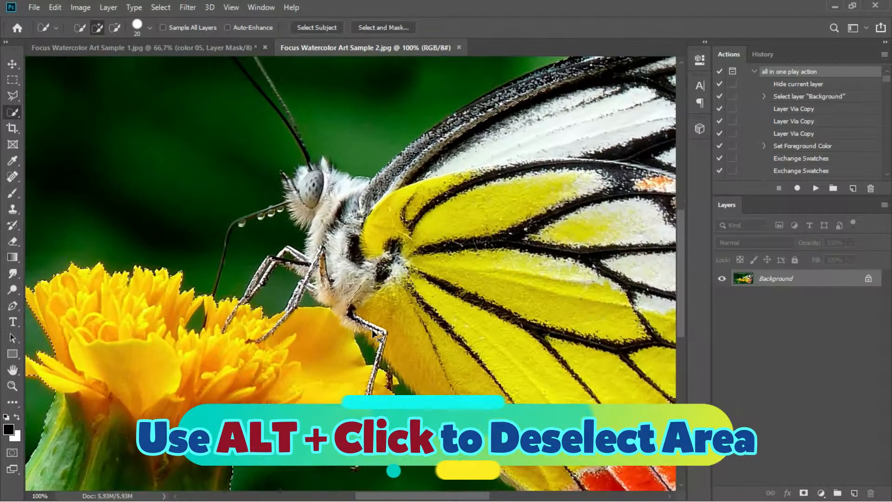
drag(526, 363, 274, 265)
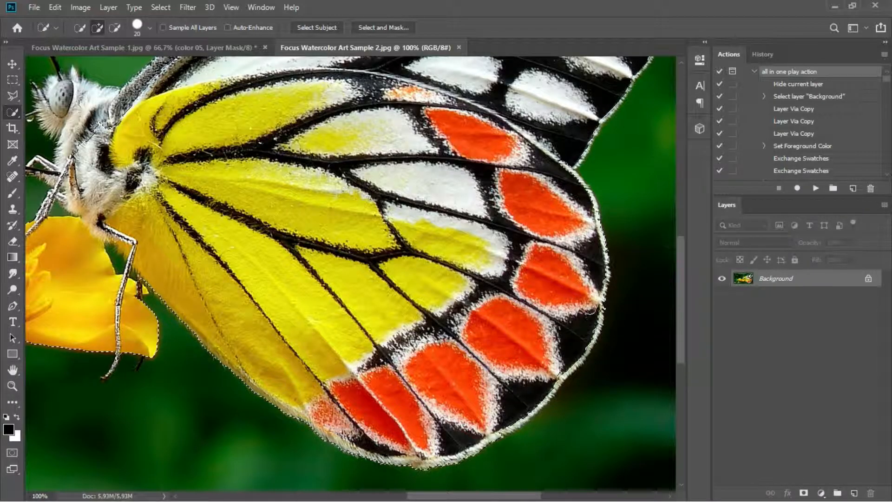
scroll(590, 308, up, 5)
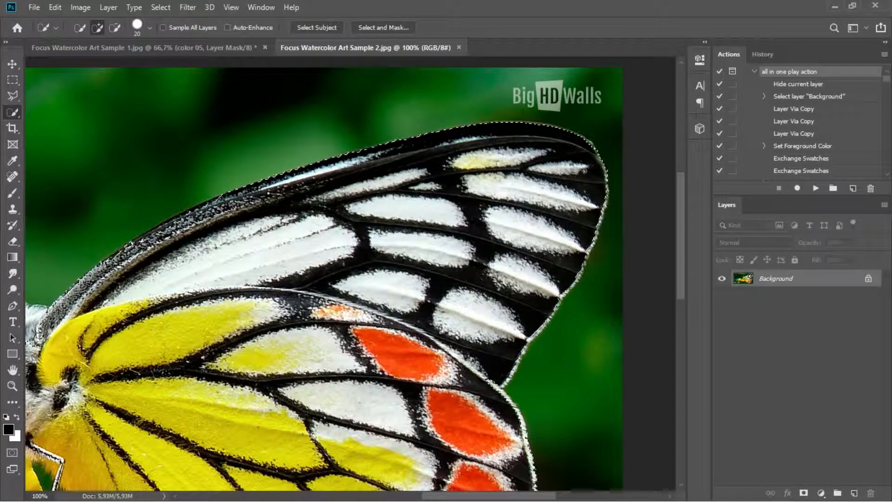
scroll(116, 332, left, 8)
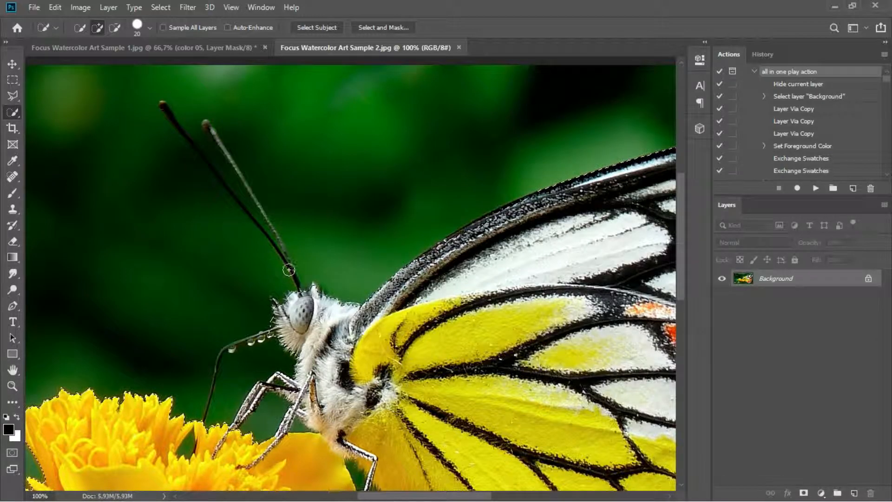
drag(326, 350, 353, 262)
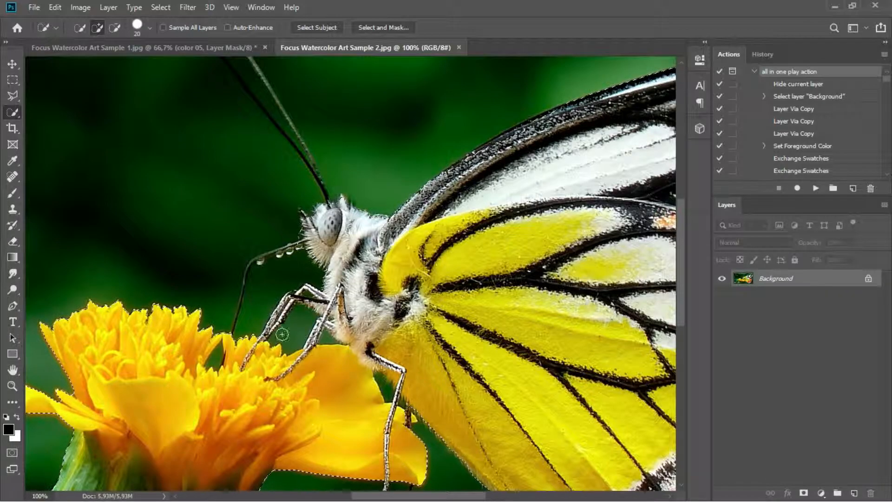
key(alt)
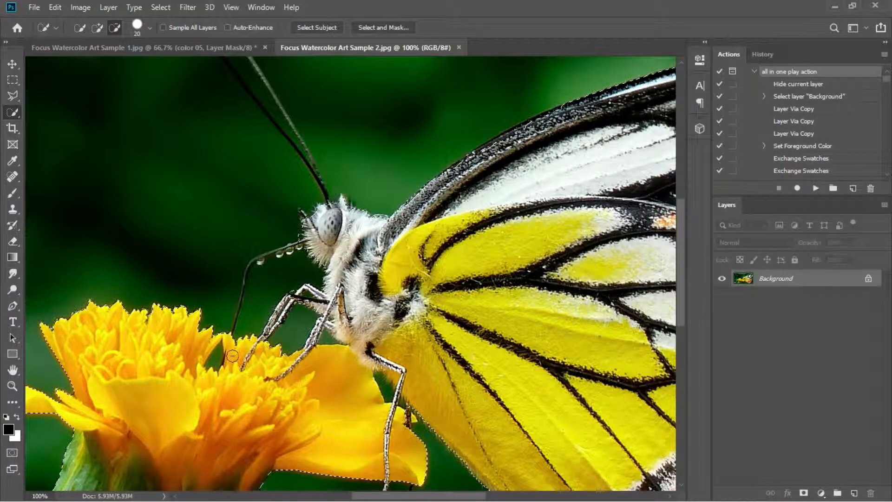
click(215, 360)
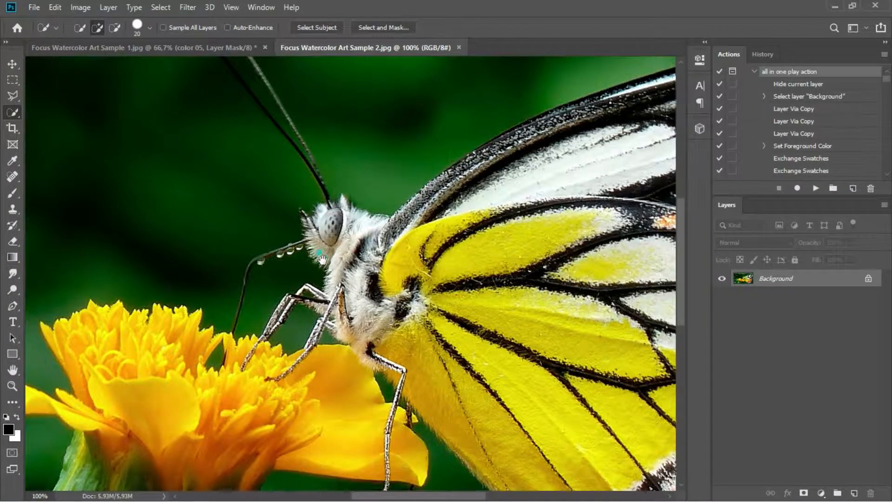
drag(319, 253, 324, 308)
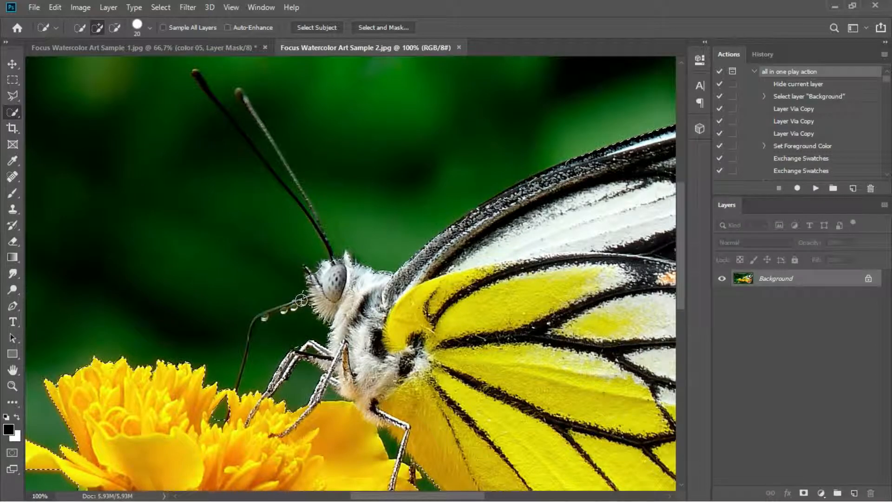
key(ctrl+minus)
key(ctrl+minus)
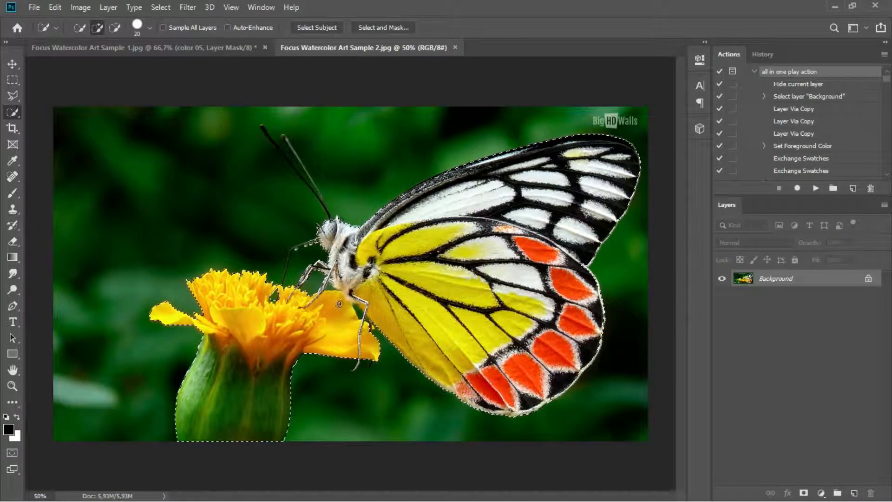
Step: Create a new layer above the Background and rename it brush
click(854, 494)
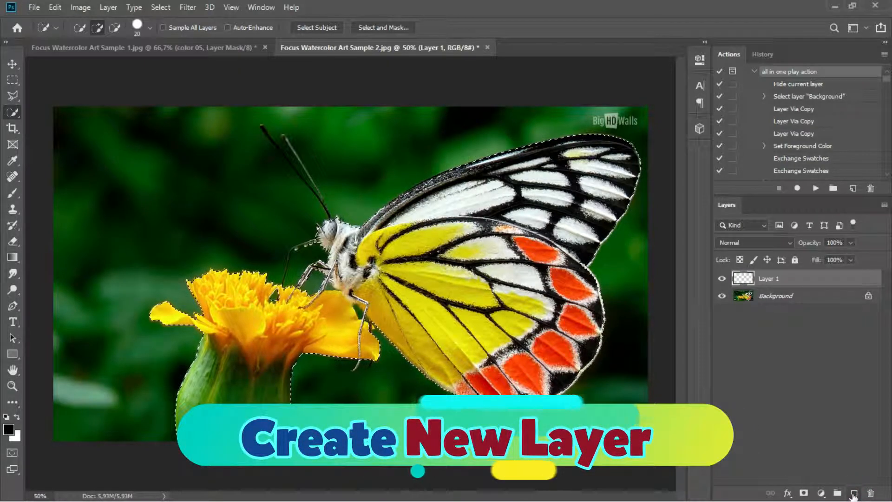
double_click(770, 278)
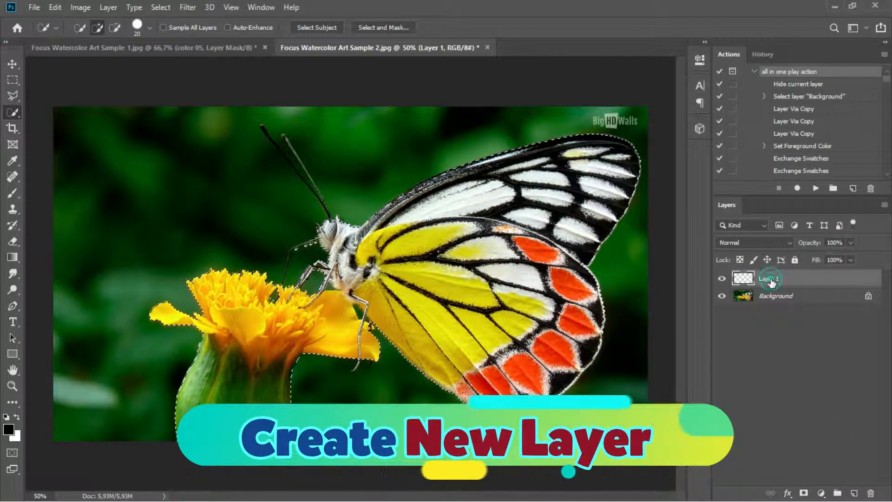
text(bru)
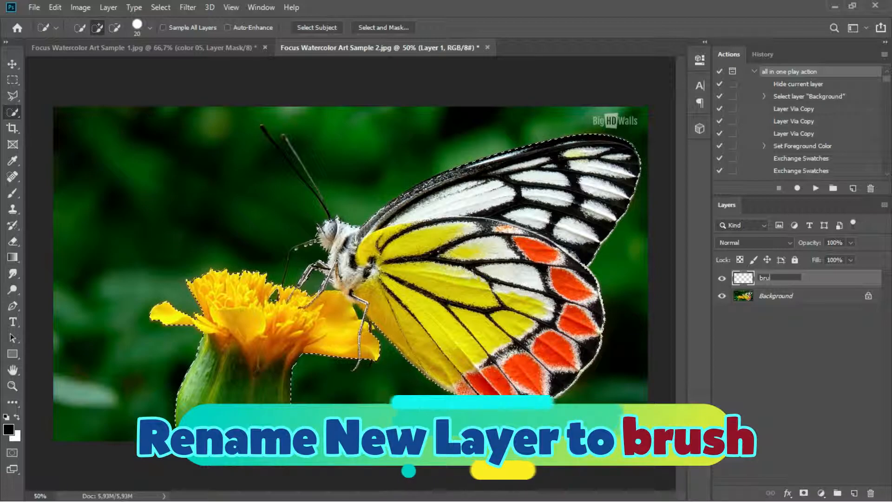
text(sh)
key(Return)
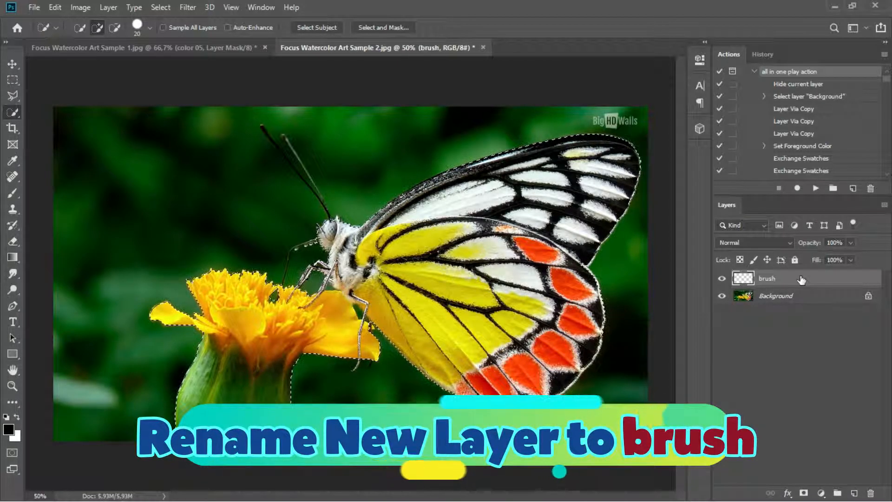
Step: Activate the Brush tool and set the foreground color to a bright orange
click(13, 194)
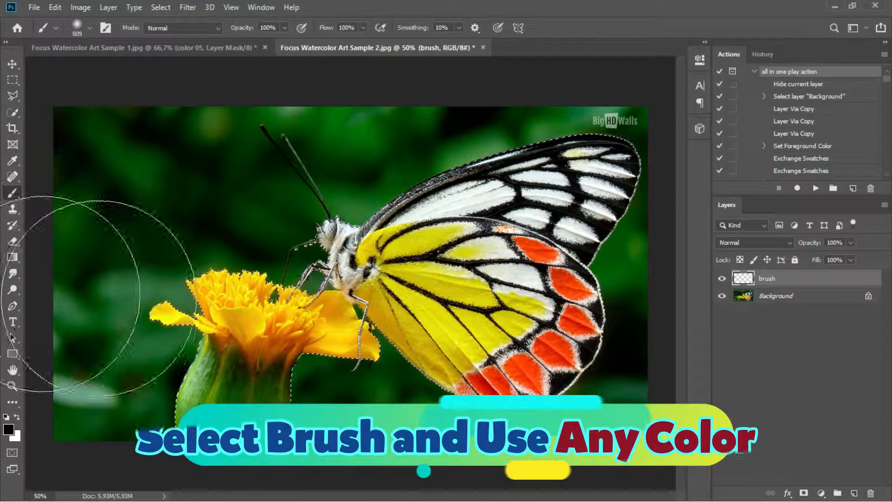
click(10, 428)
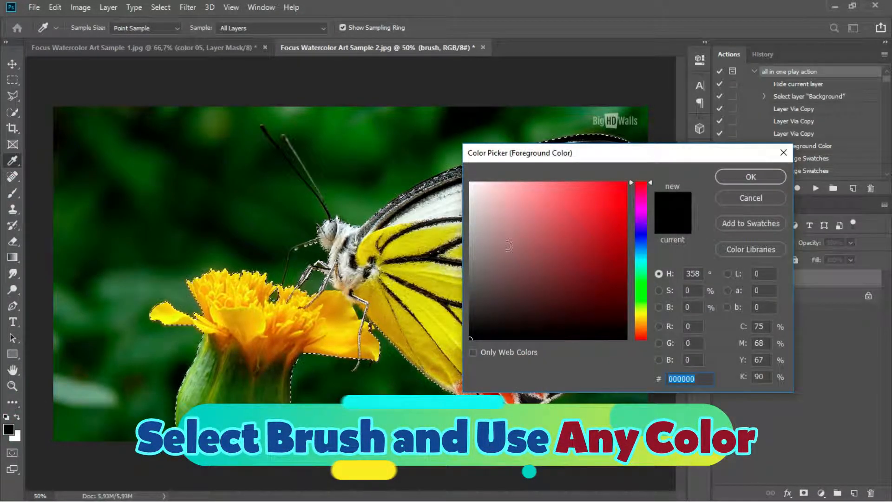
click(641, 228)
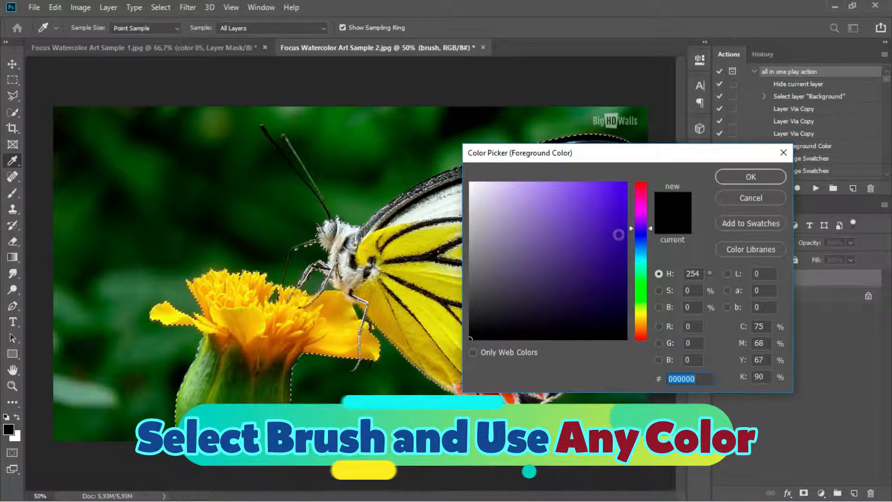
click(644, 314)
click(606, 195)
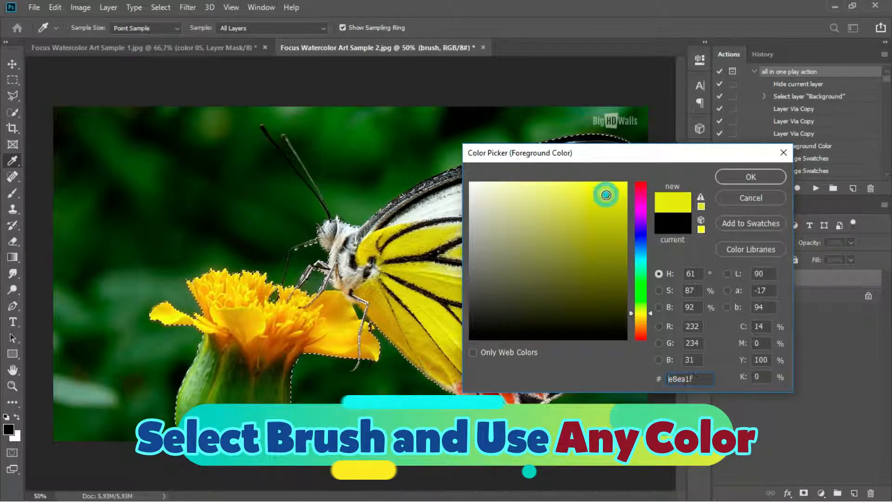
click(641, 327)
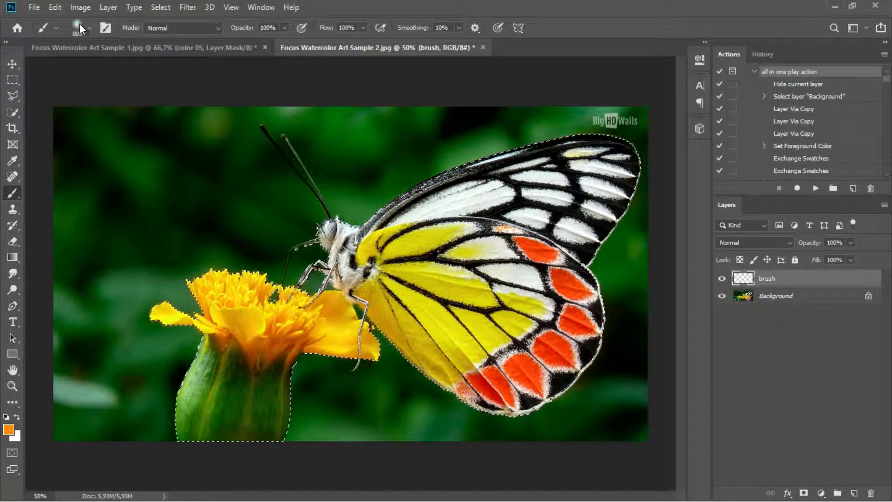
Step: Choose the Hard Round Pressure Size brush tip for the Brush tool
click(79, 25)
click(112, 166)
right_click(365, 224)
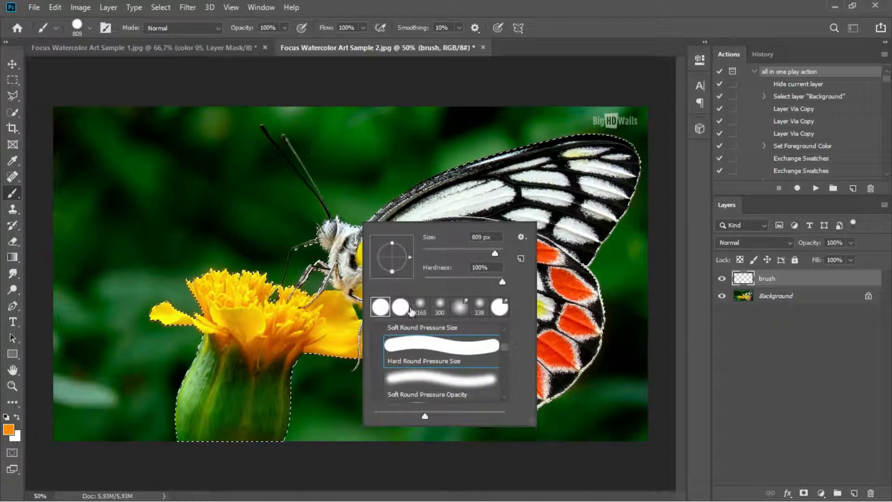
double_click(443, 346)
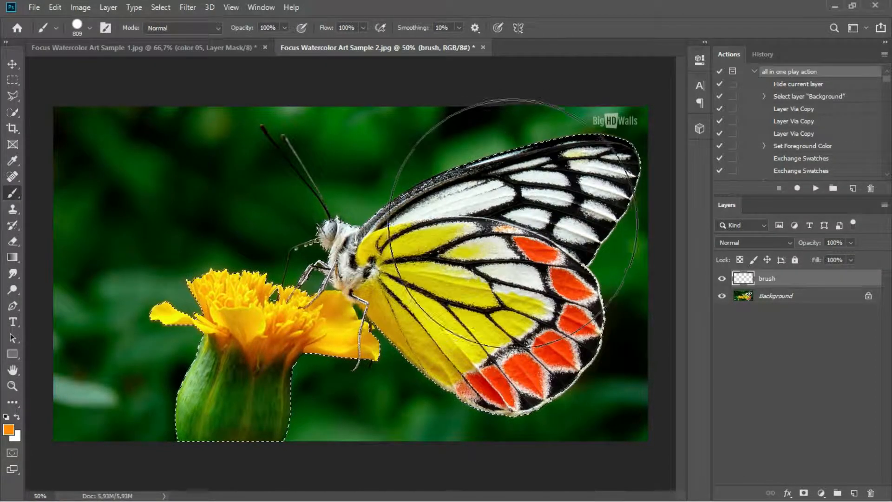
Step: Paint the whole selected butterfly and flower area orange on the brush layer, and clear the selection
mouse_move(537, 202)
mouse_down()
mouse_move(319, 215)
mouse_move(249, 274)
mouse_move(174, 314)
mouse_move(195, 388)
mouse_move(436, 324)
mouse_move(535, 311)
mouse_move(515, 289)
mouse_move(563, 283)
mouse_move(487, 244)
mouse_move(504, 188)
mouse_up()
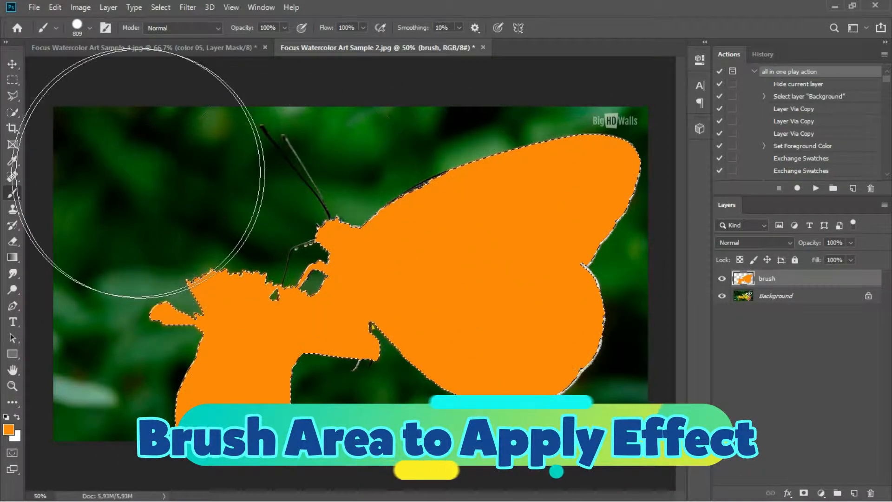
click(12, 82)
click(70, 128)
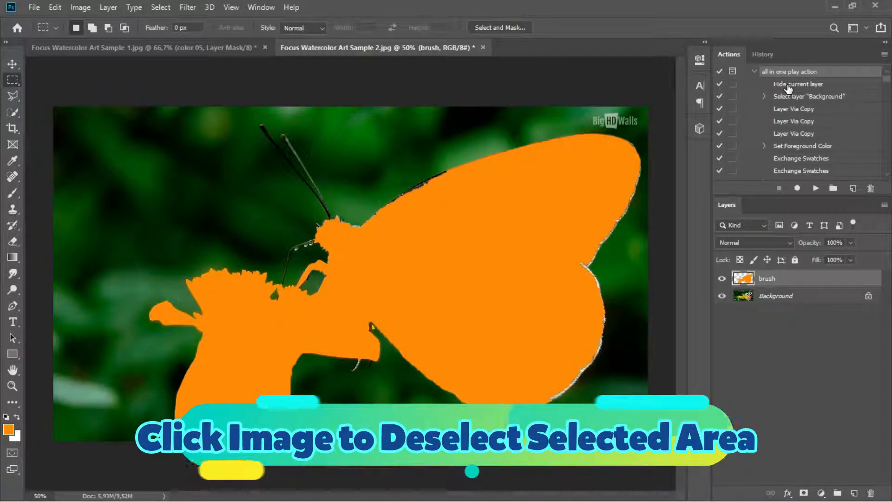
Step: Play the all in one play action from the Focus Watercolor Art set, and dismiss its closing message
click(755, 72)
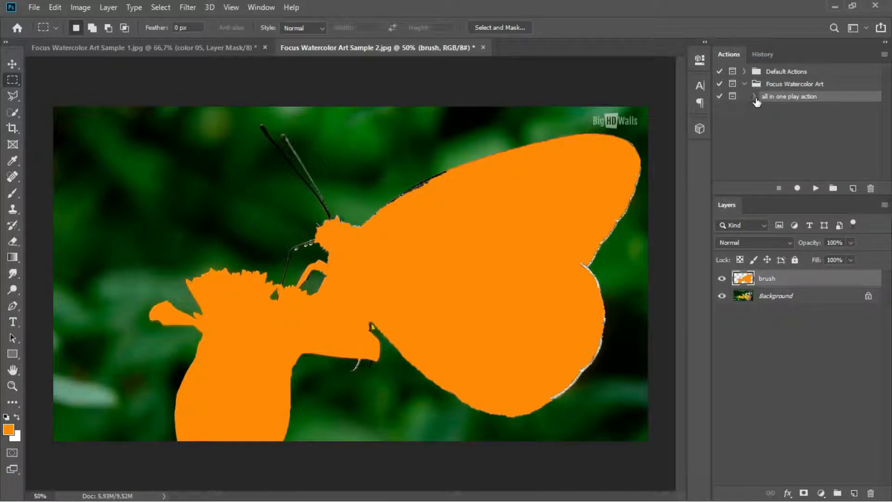
click(756, 97)
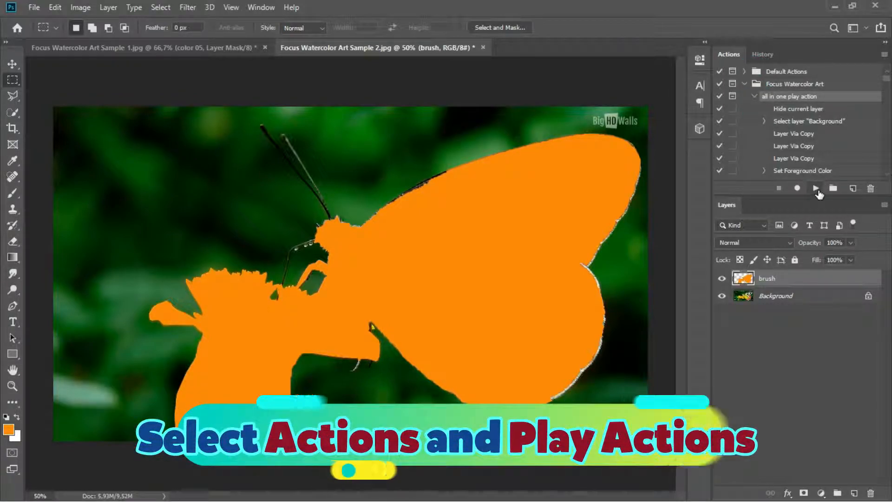
click(817, 188)
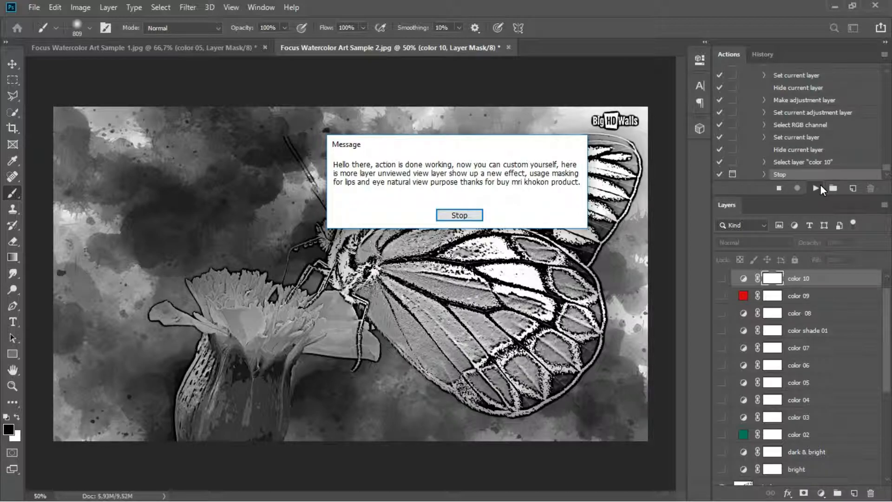
click(460, 215)
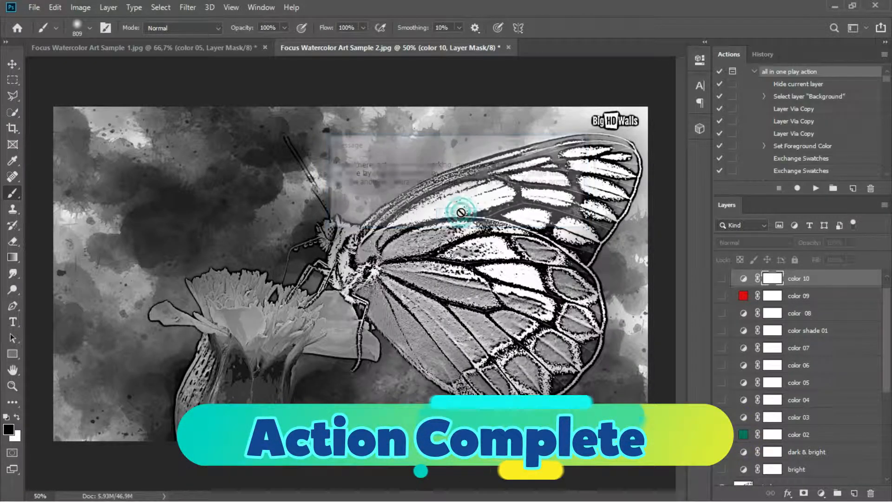
Step: Preview color 09, color 08 and color shade 01 one at a time, and leave only color 07 of the color layers visible
click(721, 296)
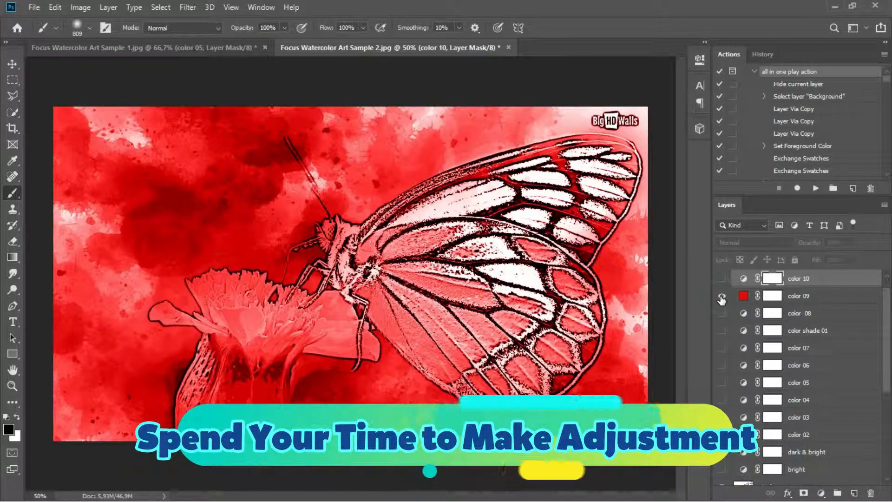
click(721, 296)
click(721, 313)
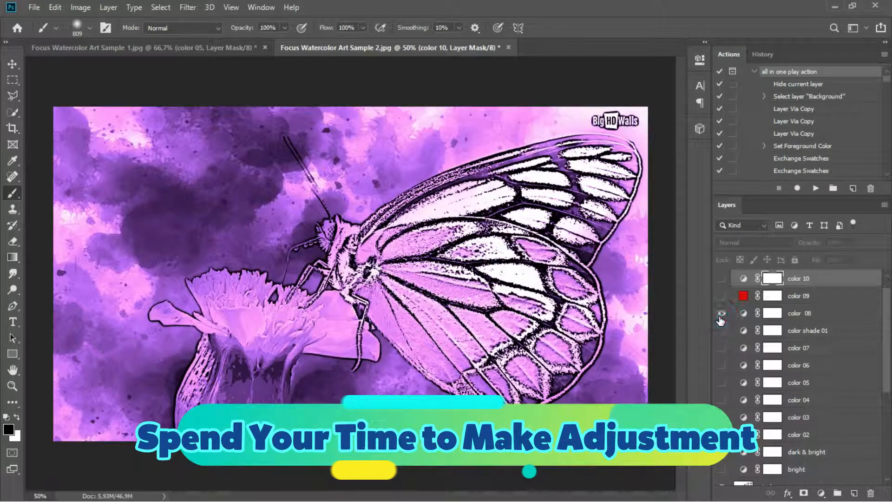
click(721, 314)
click(723, 331)
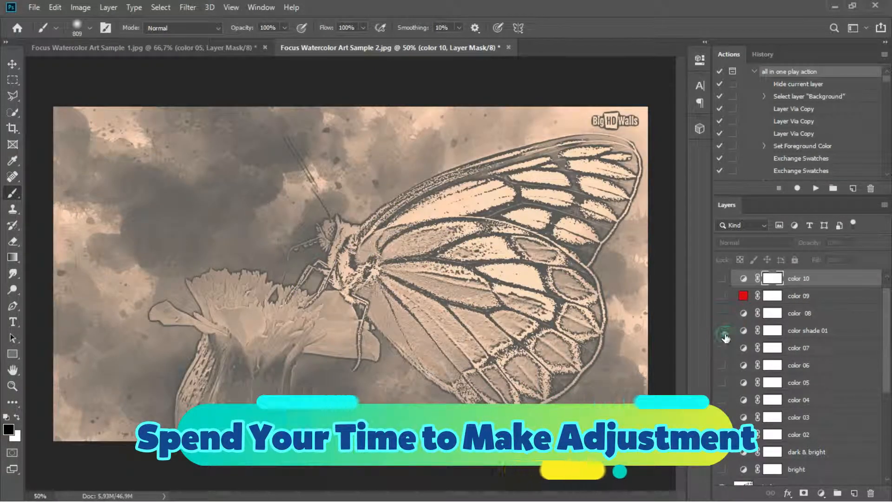
click(724, 332)
click(724, 348)
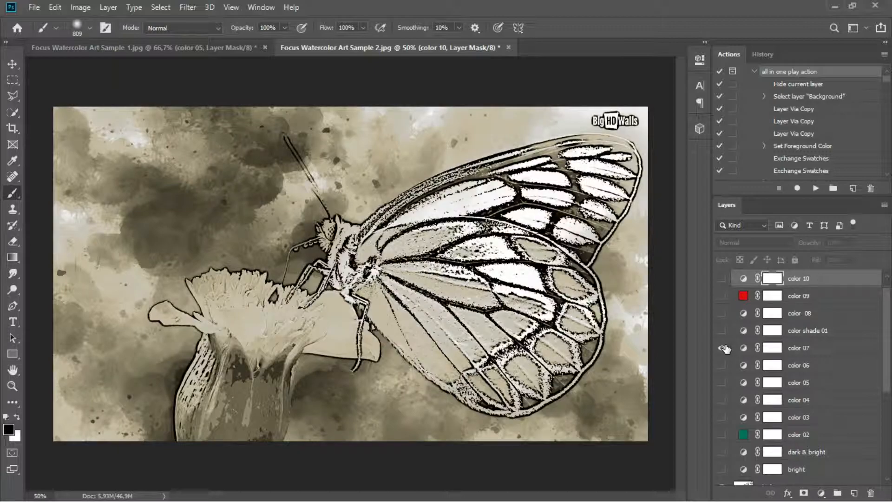
Step: Hide the color 07 layer, and toggle the stock, main image and main image style 02 layers to compare their effects
click(724, 348)
scroll(723, 371, down, 2)
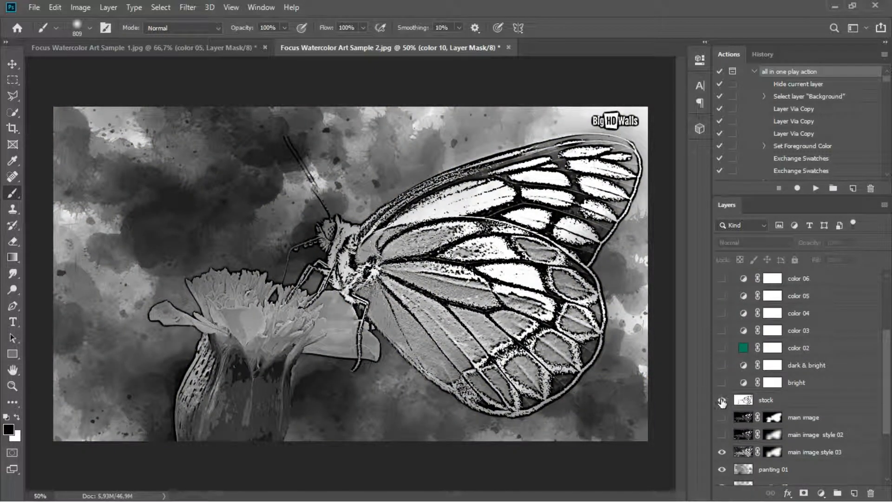
click(722, 401)
click(721, 400)
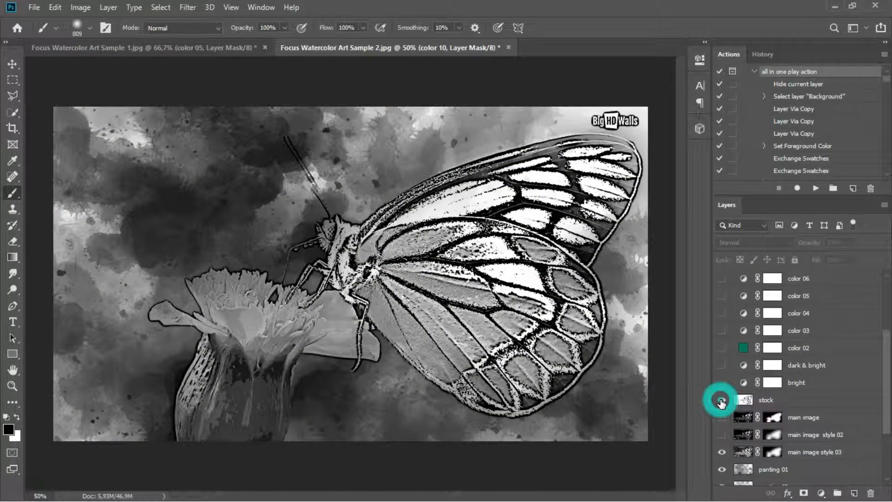
click(721, 419)
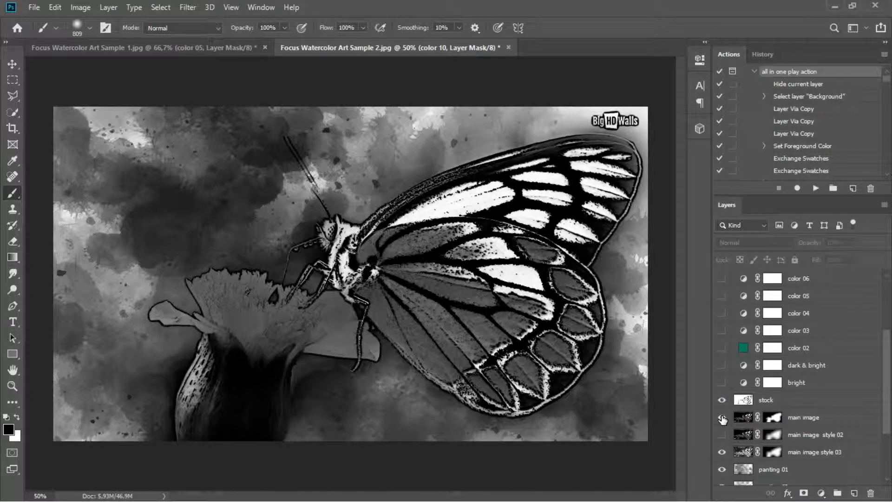
click(722, 419)
click(722, 434)
click(722, 434)
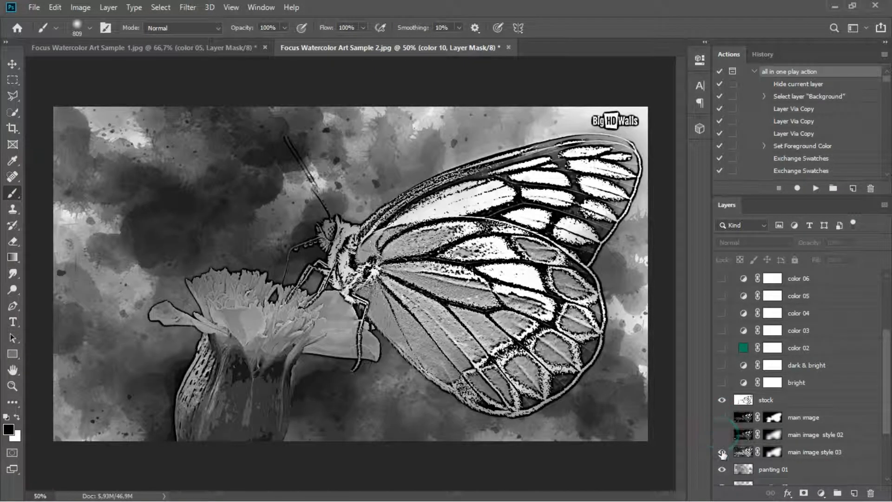
Step: Switch the panting and paper layers off and on again to compare their effect on the butterfly artwork
scroll(722, 454, down, 2)
click(722, 435)
click(723, 436)
scroll(736, 432, down, 3)
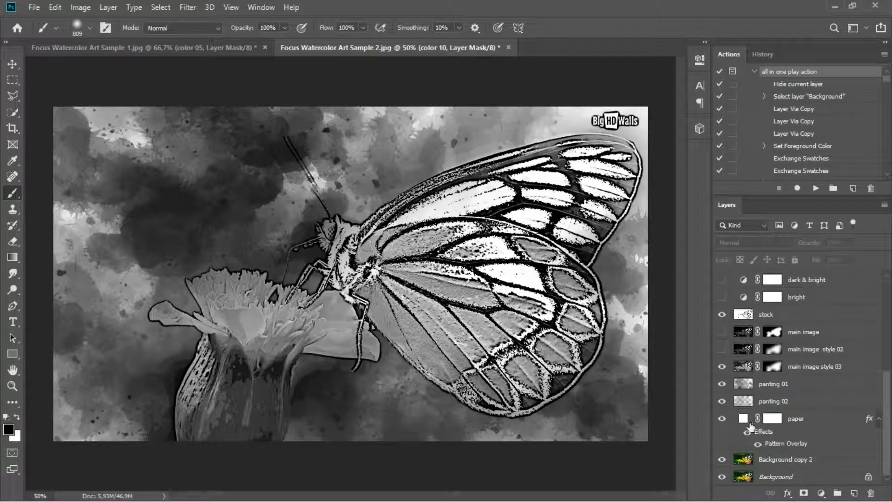
click(723, 419)
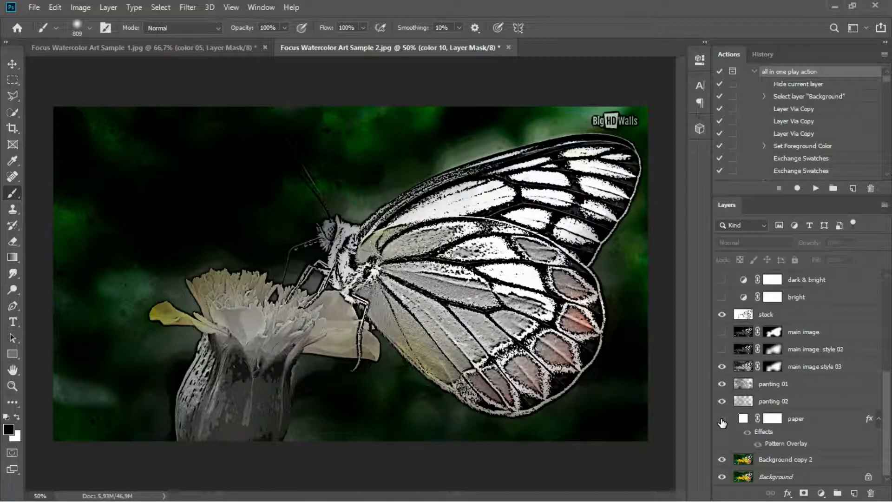
click(722, 419)
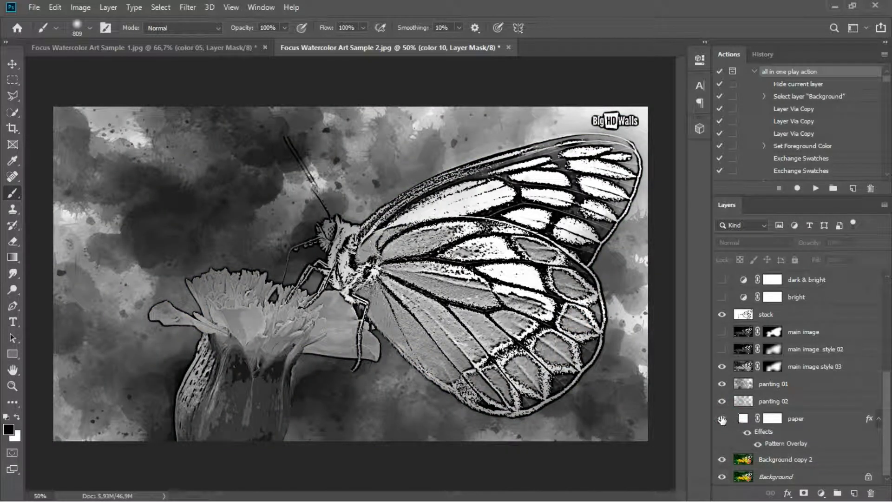
click(722, 419)
click(722, 419)
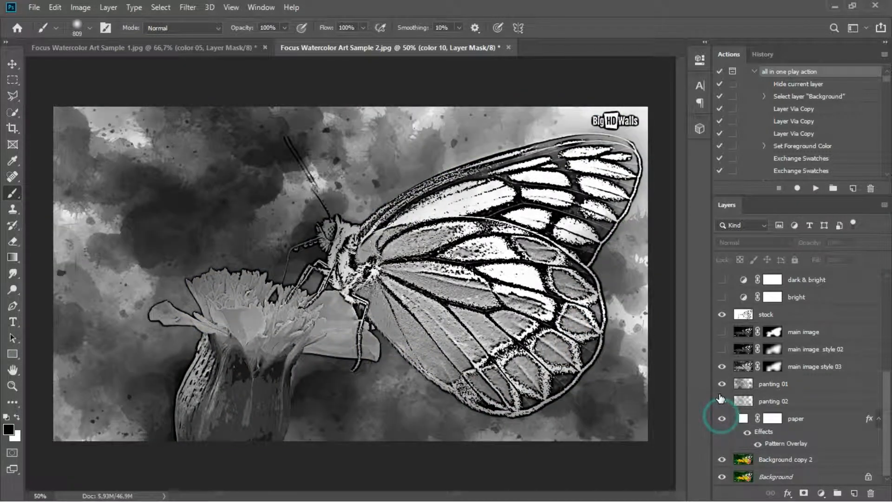
scroll(721, 398, up, 1)
click(722, 401)
click(722, 398)
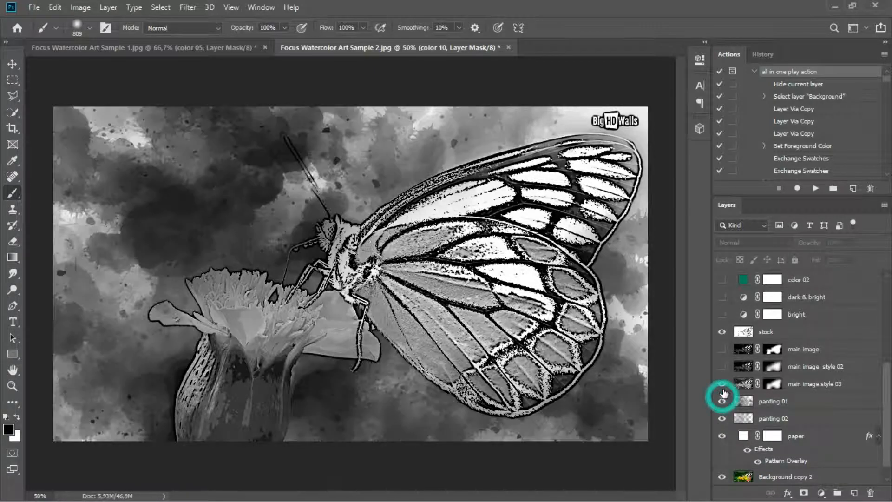
Step: Show the main image style 02, main image and bright layers, and briefly preview the dark & bright layer
click(722, 367)
click(722, 350)
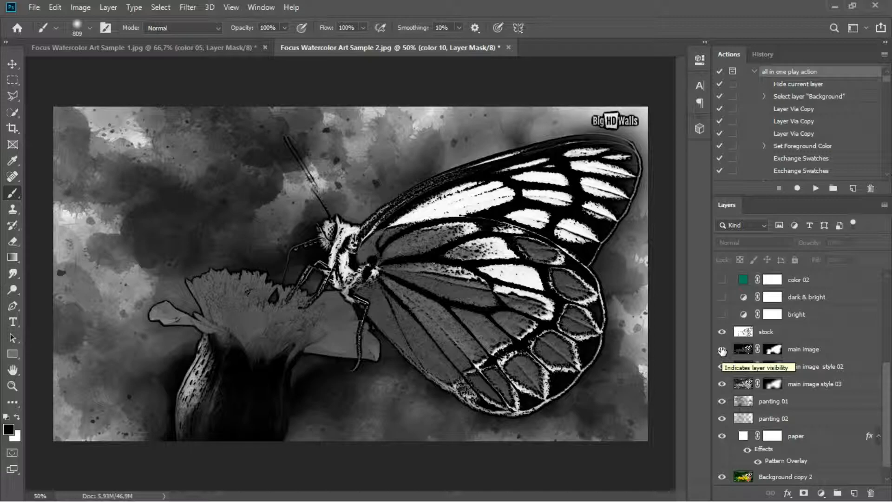
click(723, 316)
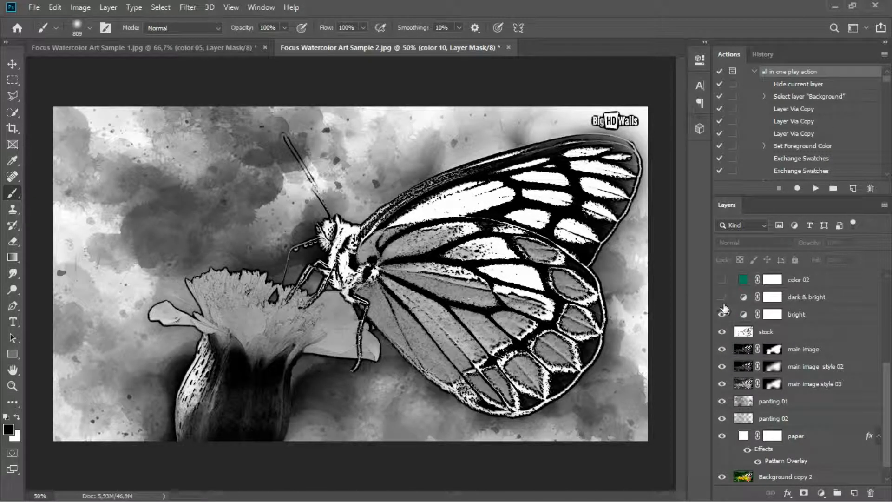
click(722, 297)
click(723, 300)
Step: Preview the color 02 layer and hide it again, and make the color 03 and color 07 layers visible
click(719, 279)
scroll(724, 298, up, 2)
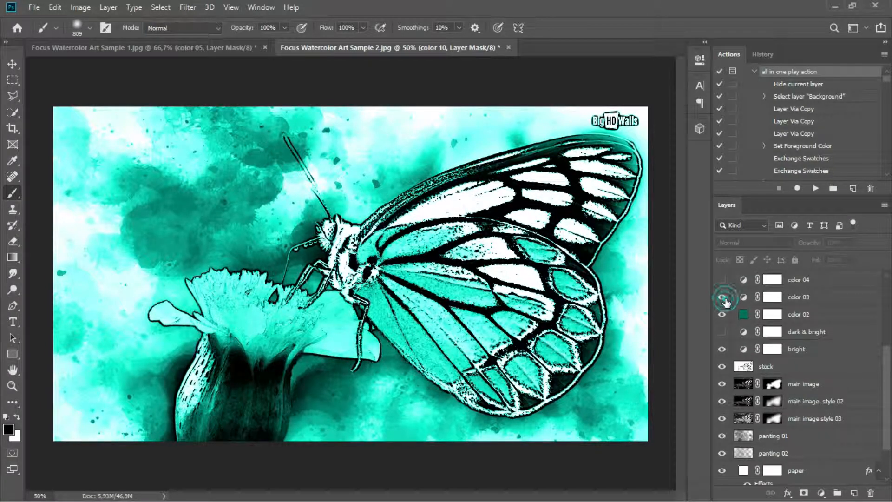
click(722, 314)
click(719, 299)
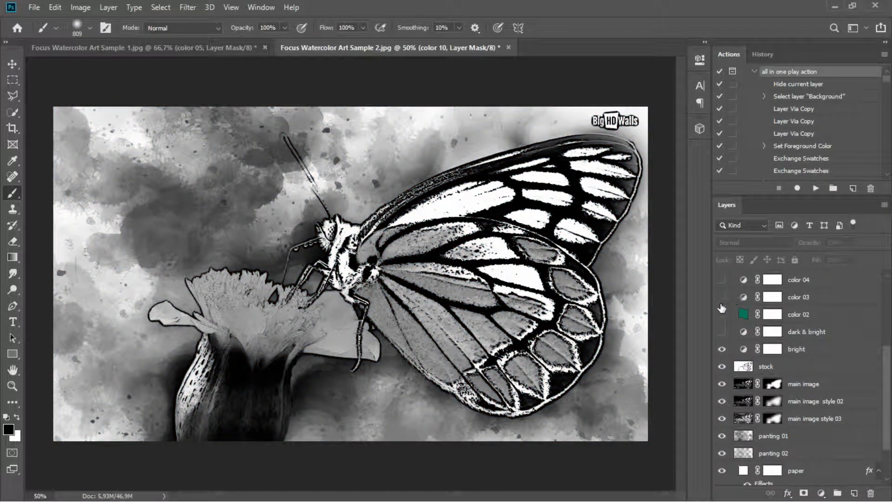
click(722, 300)
scroll(724, 316, up, 2)
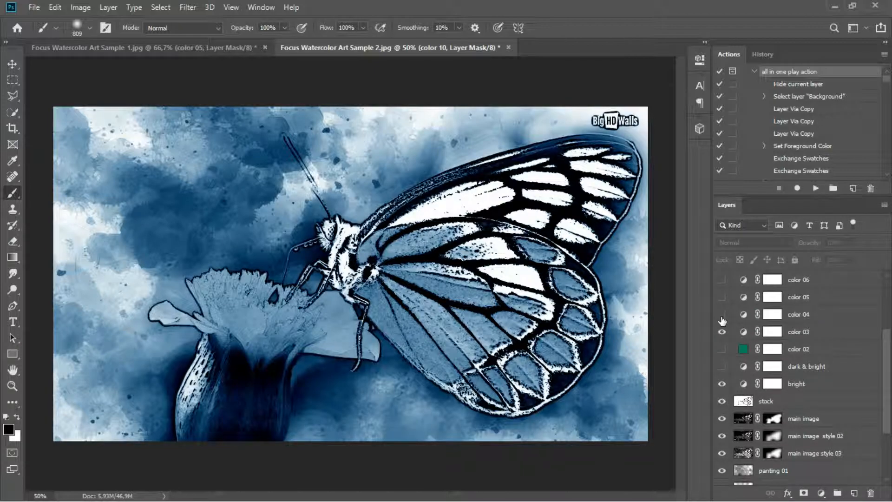
scroll(725, 334, up, 1)
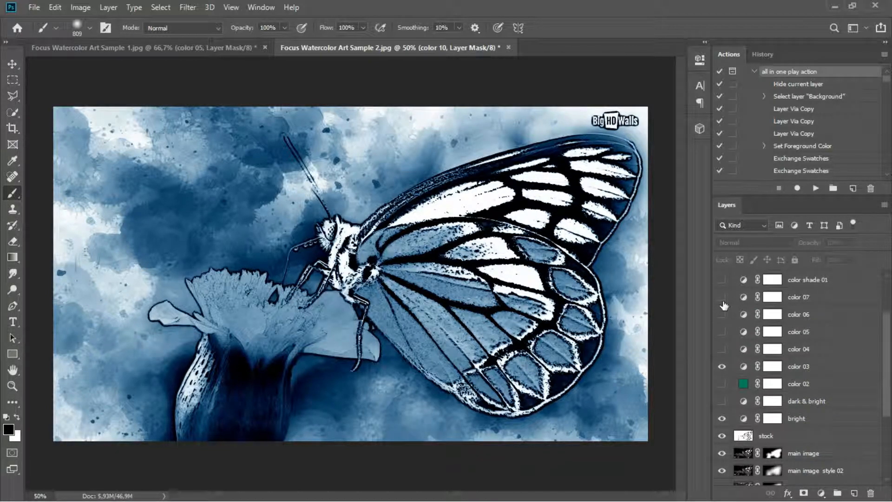
click(723, 297)
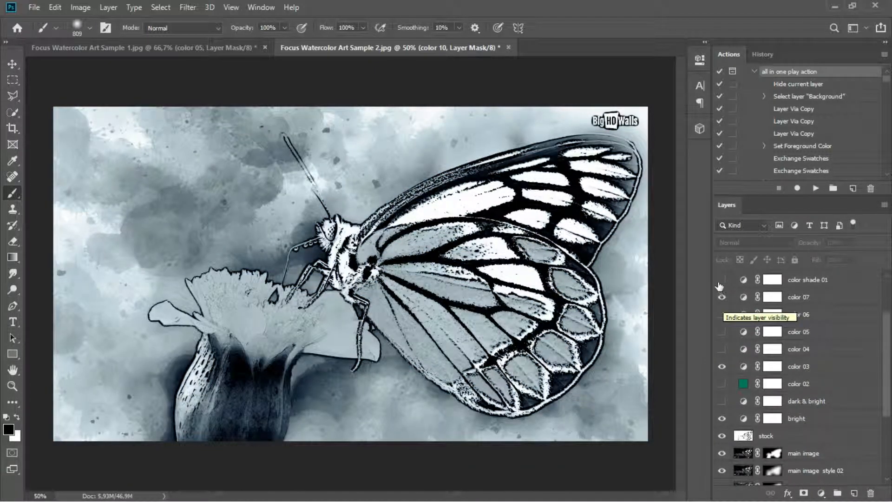
Step: Preview the color shade 01, color 09 and color 08 layers one at a time, hiding each again
click(722, 280)
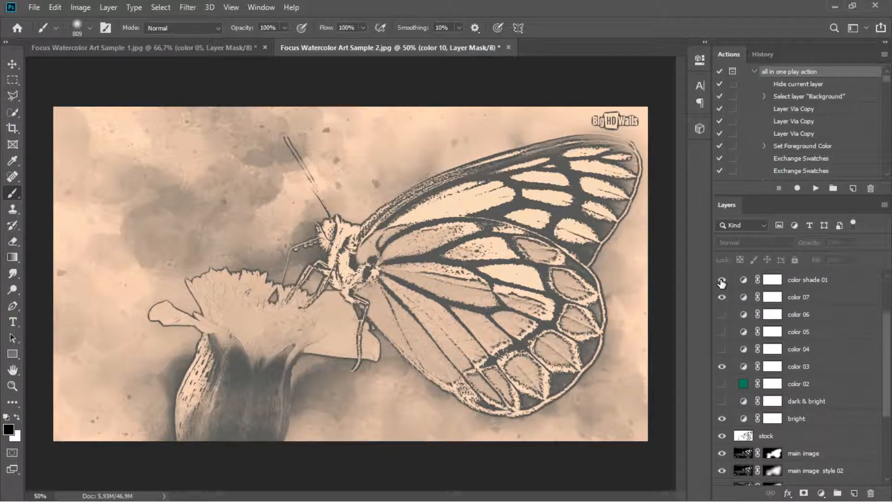
click(722, 280)
scroll(722, 302, up, 2)
click(722, 298)
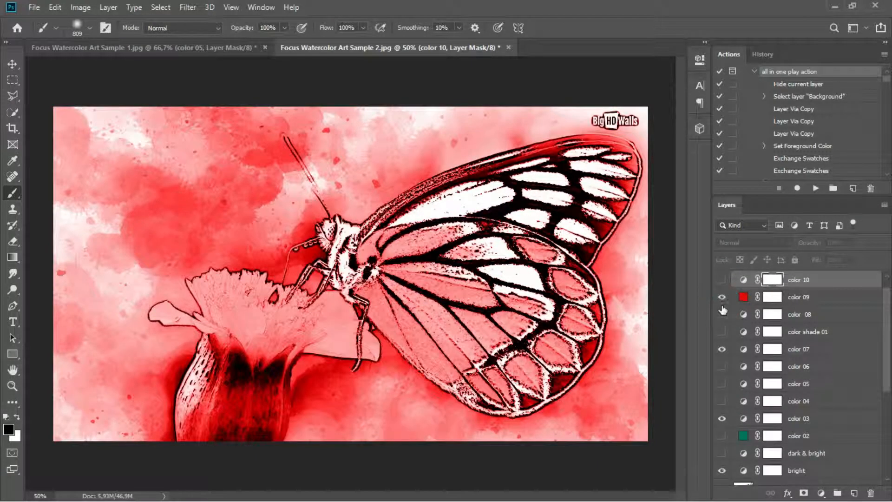
click(722, 297)
click(722, 315)
click(722, 316)
scroll(724, 318, up, 1)
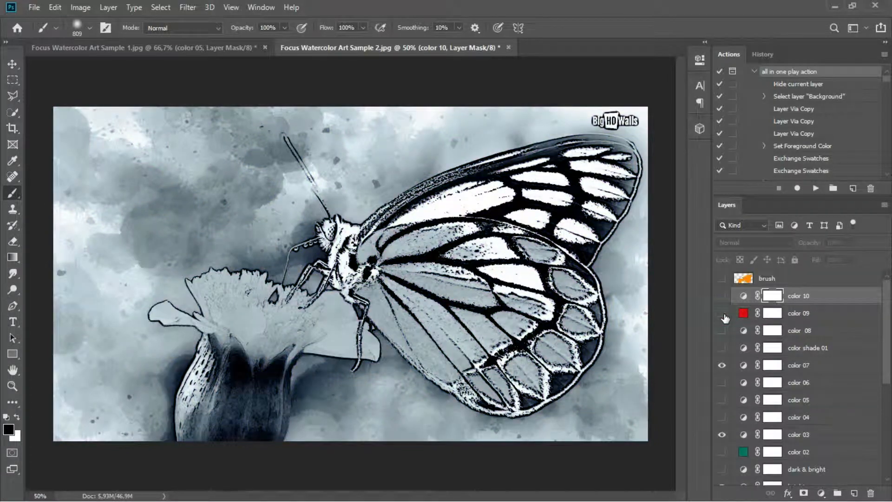
scroll(726, 324, down, 4)
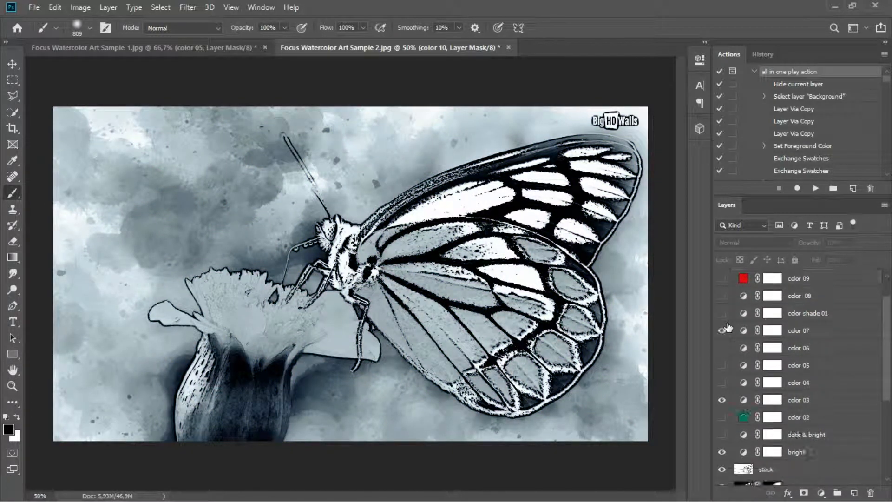
scroll(730, 331, down, 2)
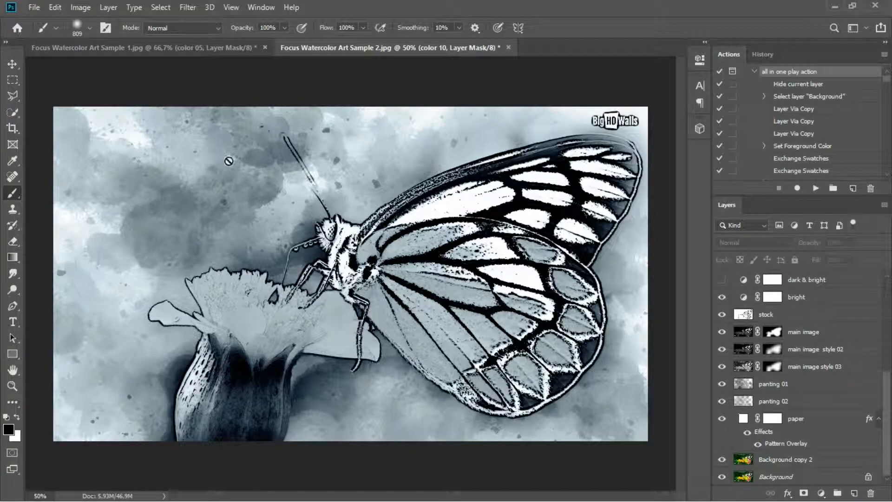
Step: Save Sample 2 as a JPEG with "after" added to its file name, accepting quality 10 and Baseline ("Standard") format
click(35, 8)
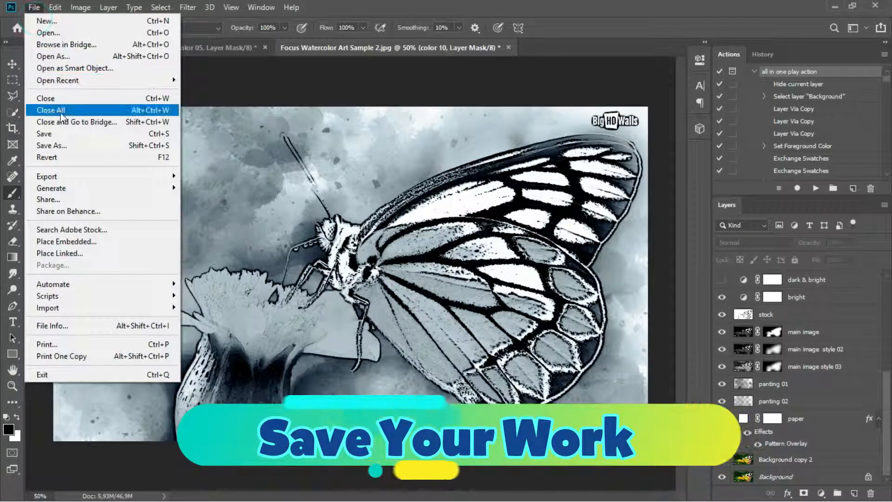
click(70, 142)
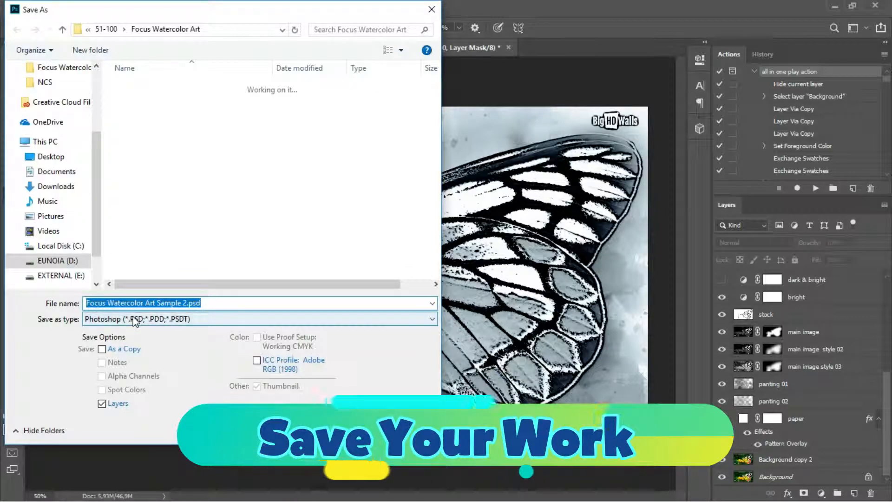
click(135, 319)
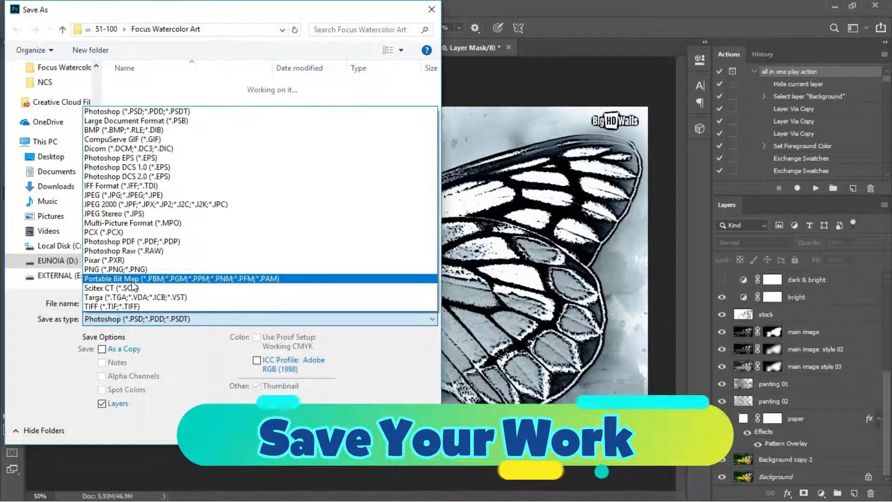
click(125, 196)
click(187, 305)
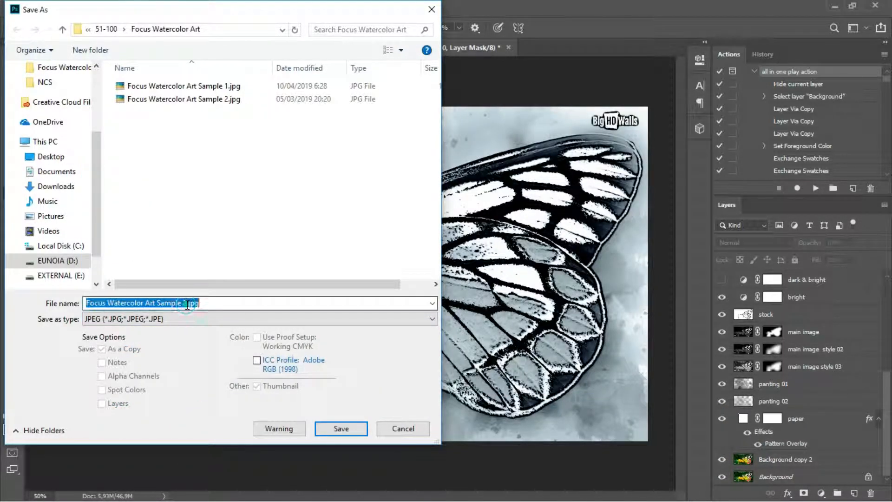
click(187, 304)
text(after)
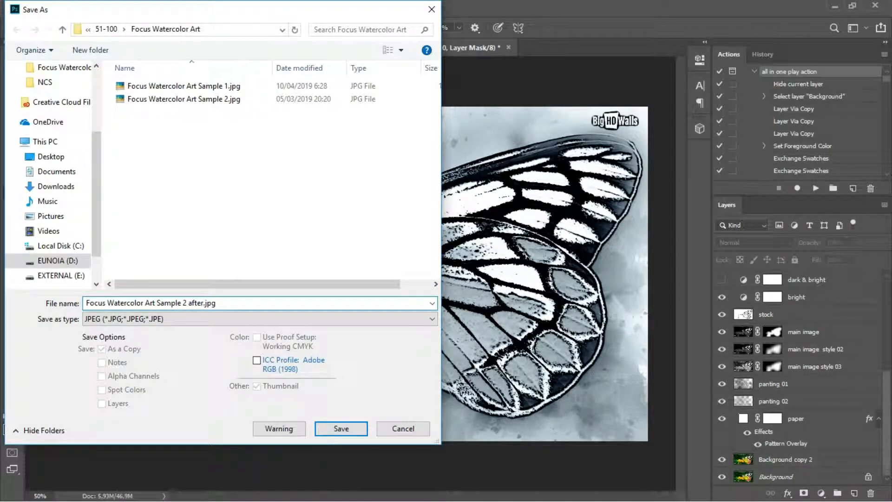
key(Return)
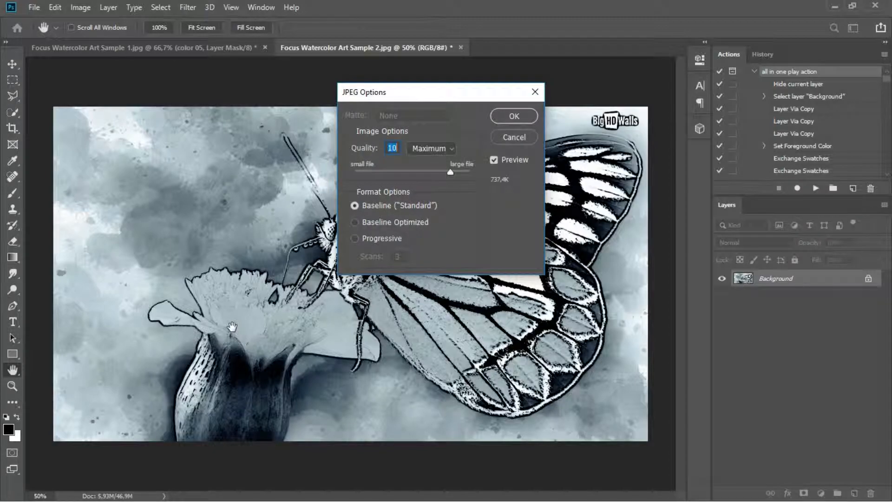
key(Return)
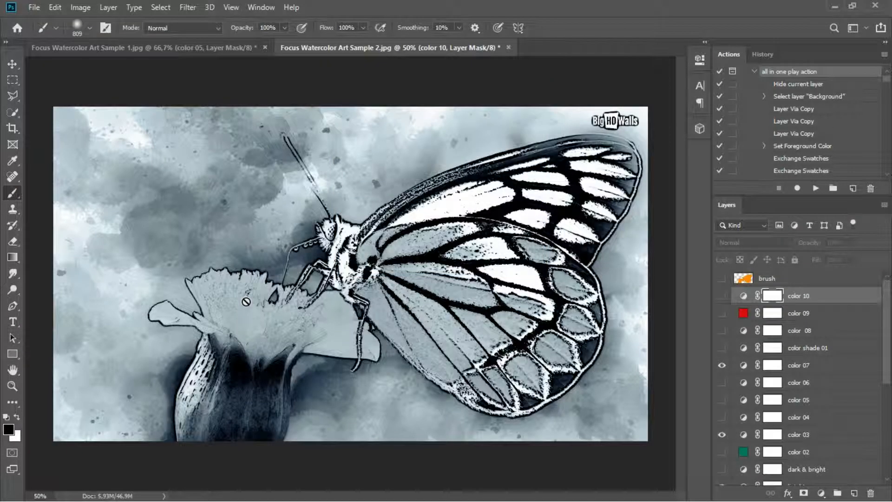
Step: Switch to File Explorer and check the exported Sample 2 image in the Focus Watercolor Art folder
click(834, 5)
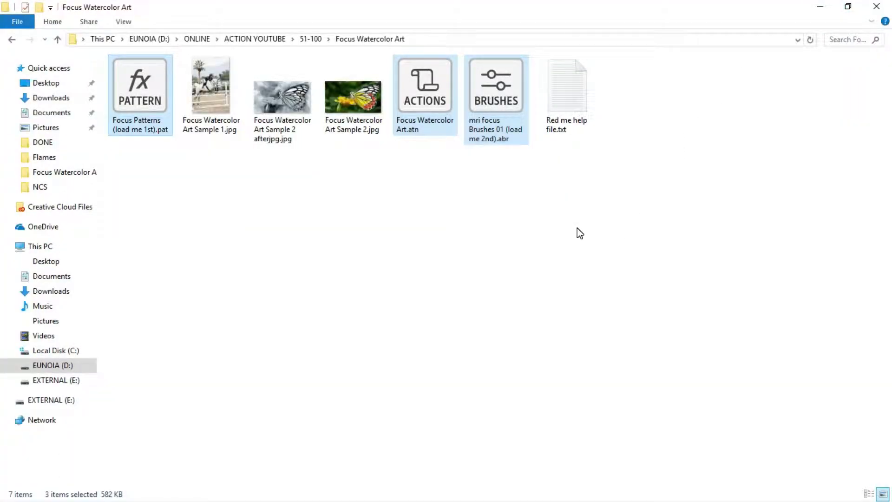
click(577, 228)
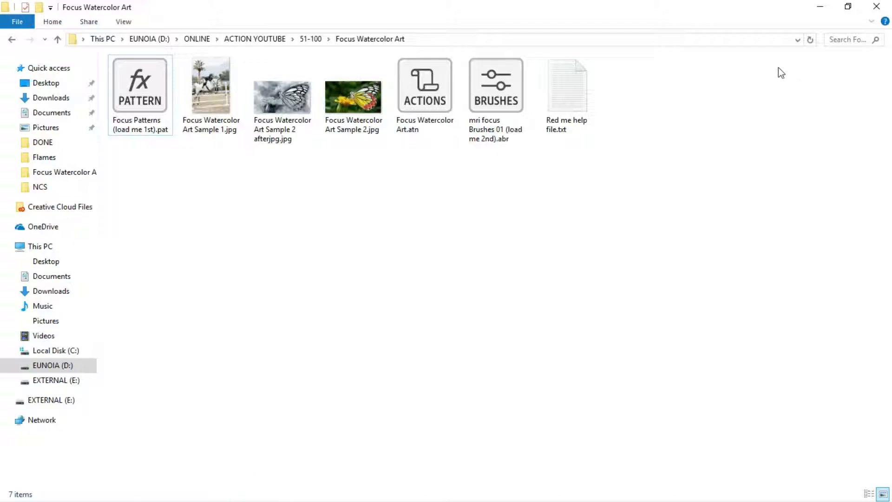
click(819, 8)
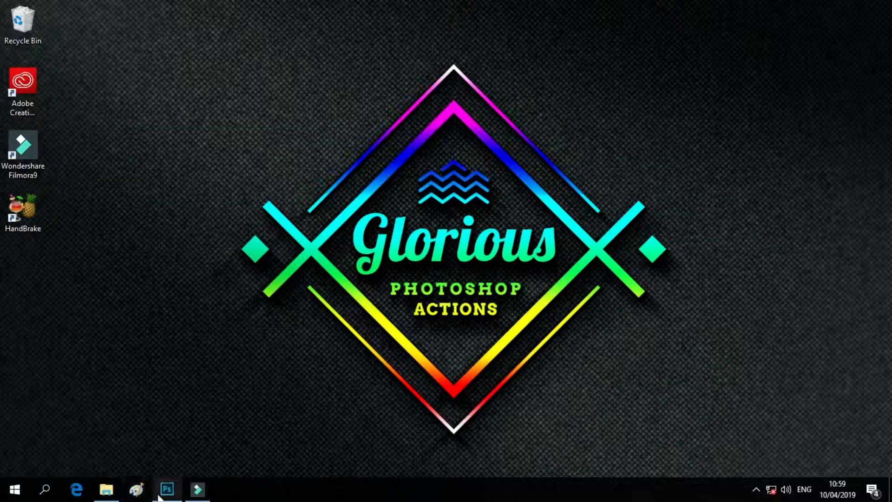
Step: Switch to Photoshop and save the Sample 1 document as a JPEG with "after" added to its file name, accepting the JPEG options
click(160, 495)
click(171, 49)
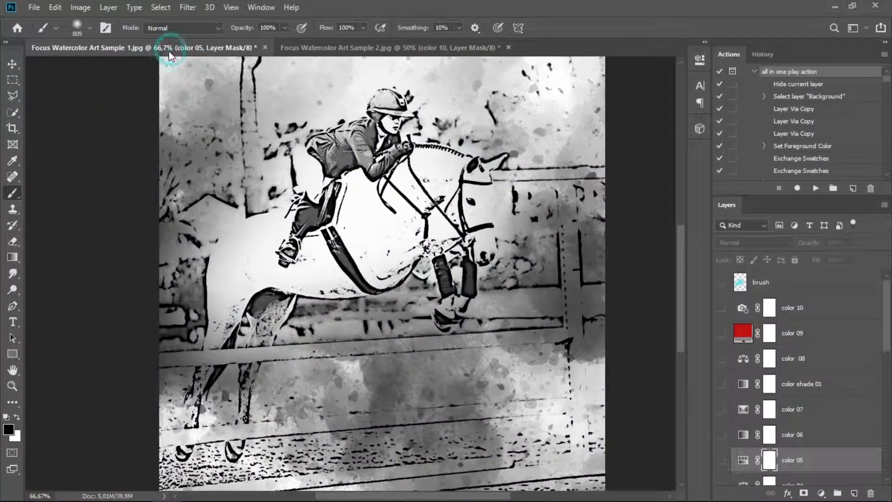
click(33, 7)
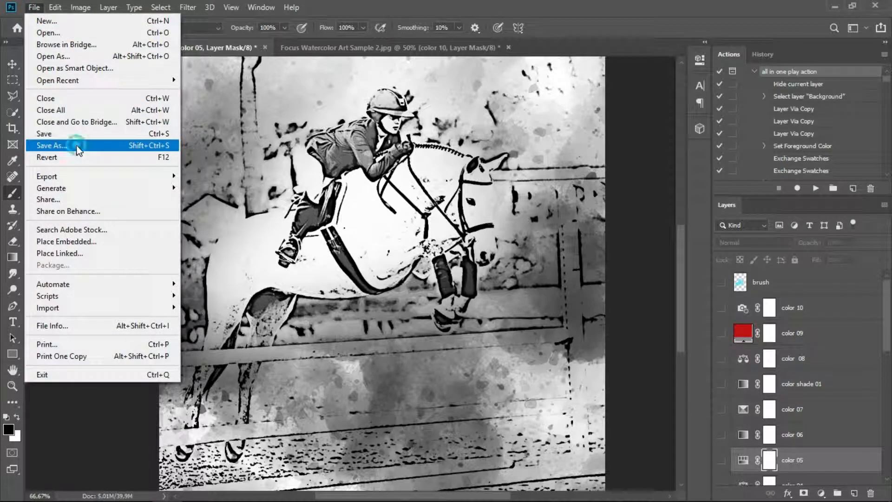
click(77, 149)
click(186, 303)
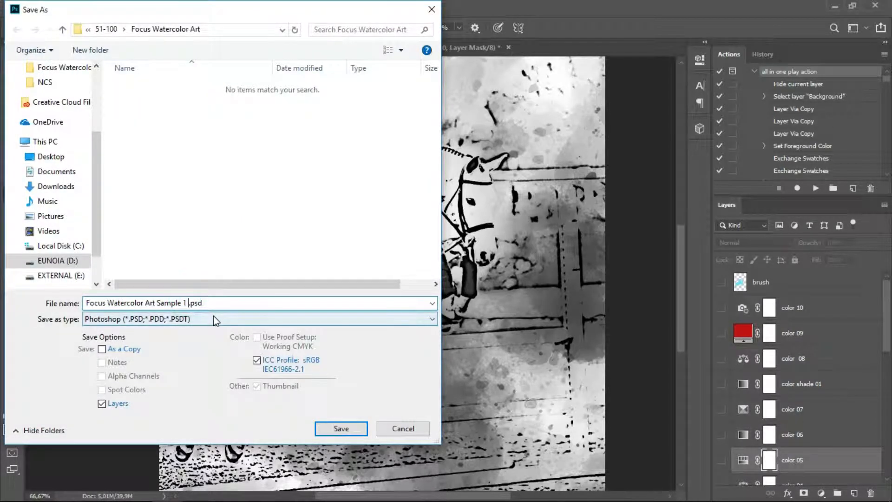
text(after)
click(234, 320)
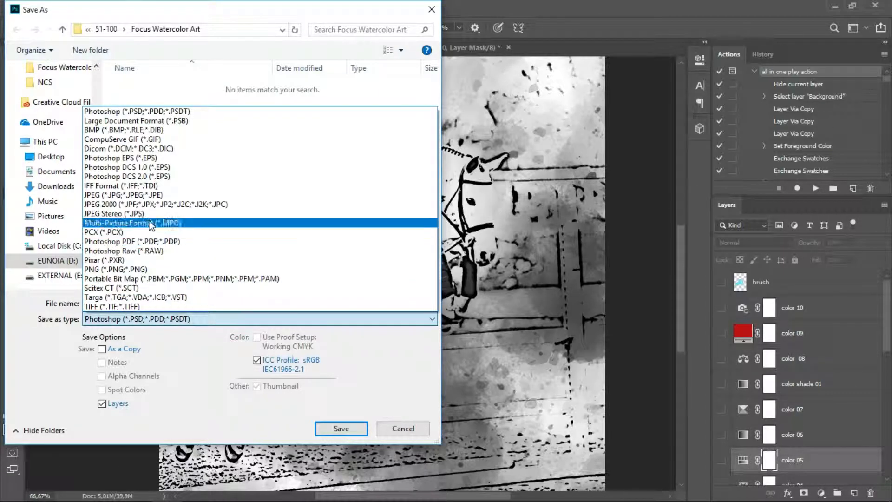
click(219, 193)
click(340, 427)
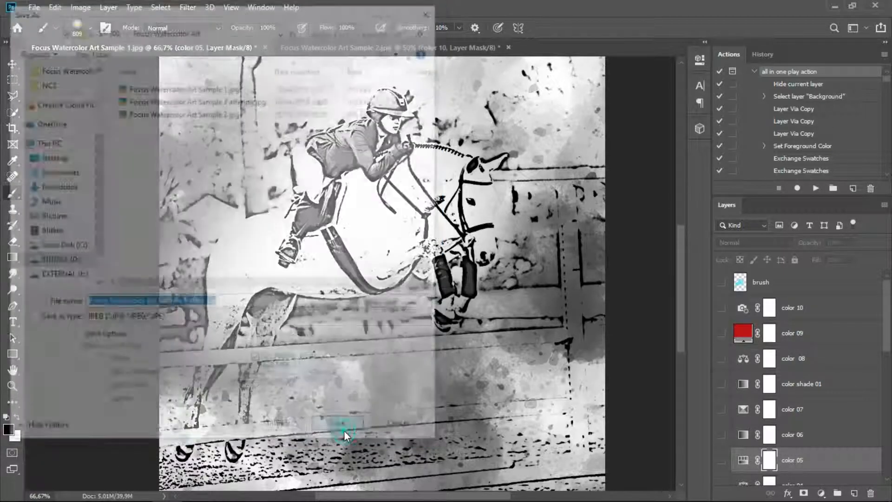
click(514, 117)
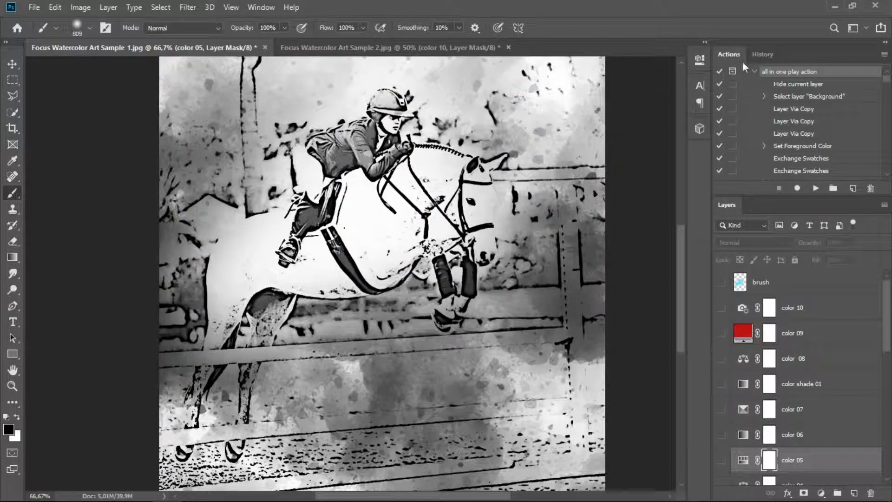
Step: Switch to File Explorer, open the original Sample 1 image in the photo viewer and compare it with its "after" version
click(834, 8)
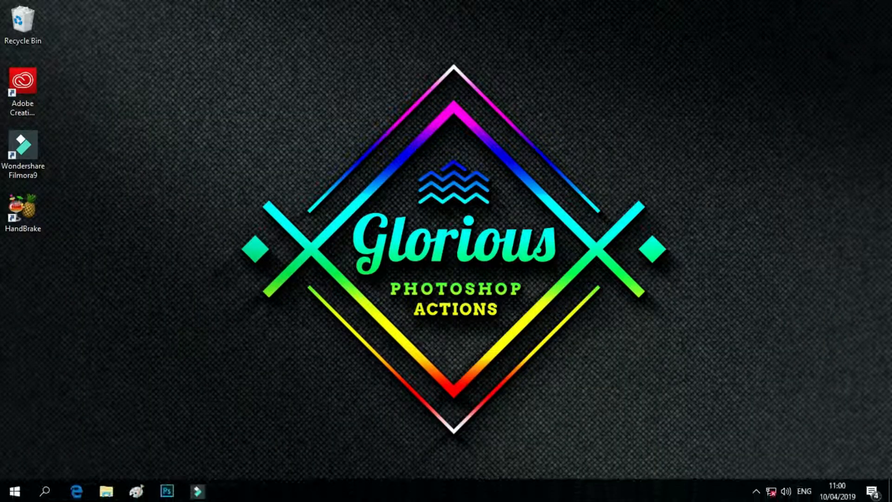
click(106, 490)
double_click(277, 93)
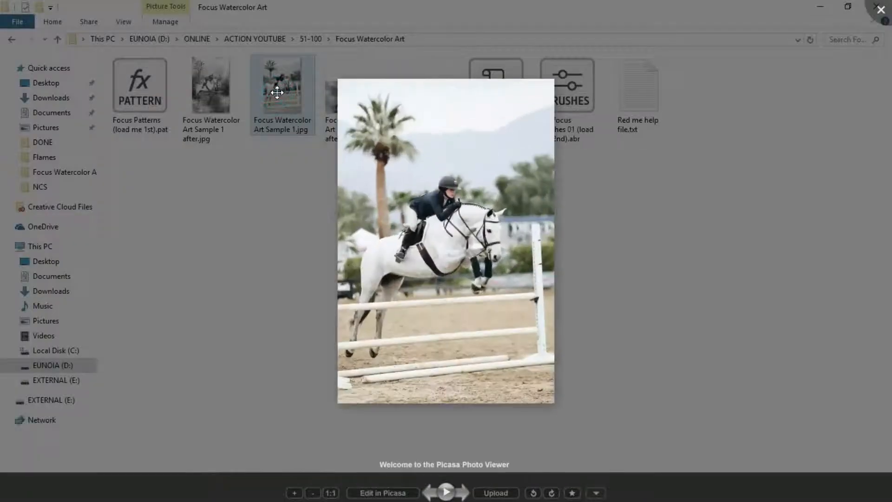
key(Left)
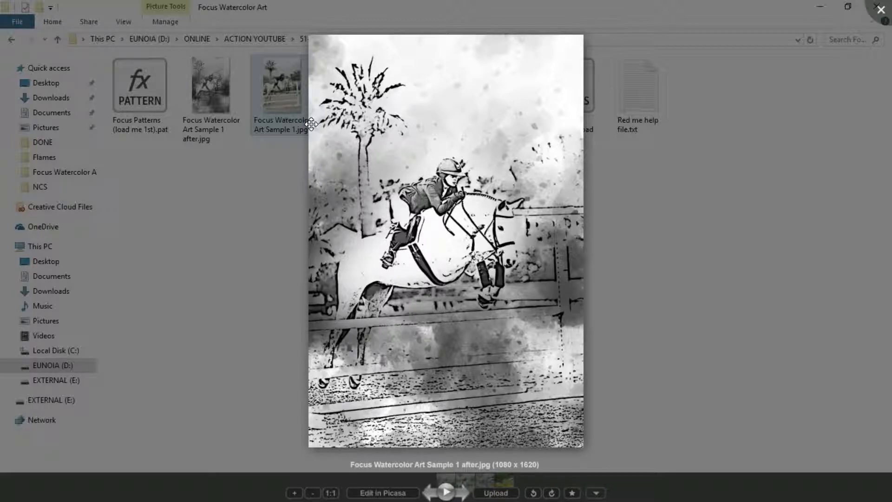
key(Right)
key(Left)
Step: Examine the rider, horse and fence details of the Sample 1 "after" image up close, and close the viewer
scroll(400, 141, up, 5)
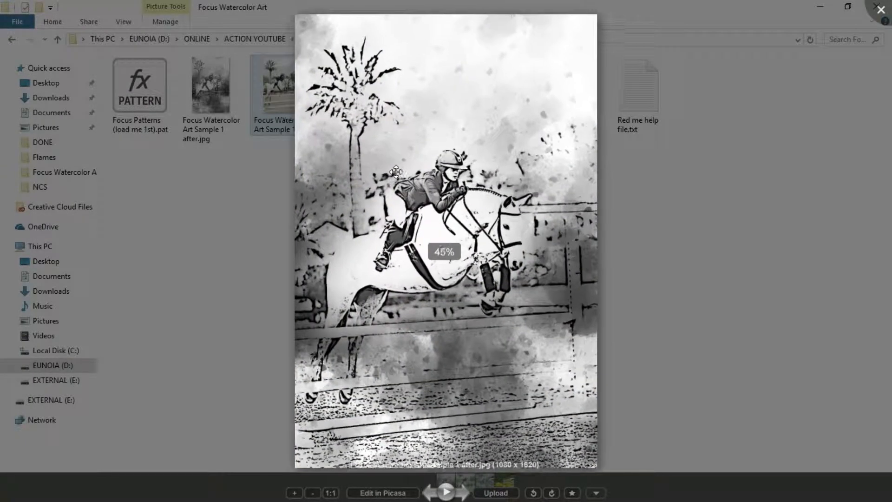
scroll(400, 140, up, 3)
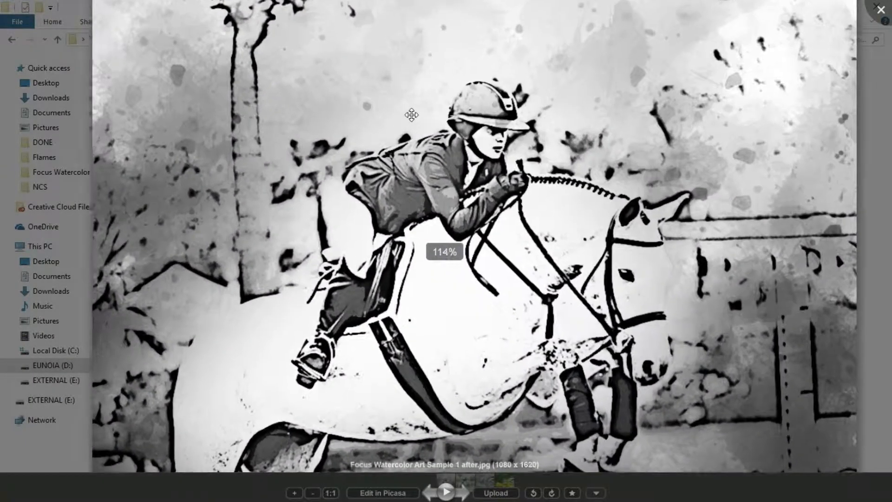
drag(502, 40, 476, 259)
drag(477, 324, 478, 171)
drag(503, 339, 503, 227)
drag(507, 367, 503, 224)
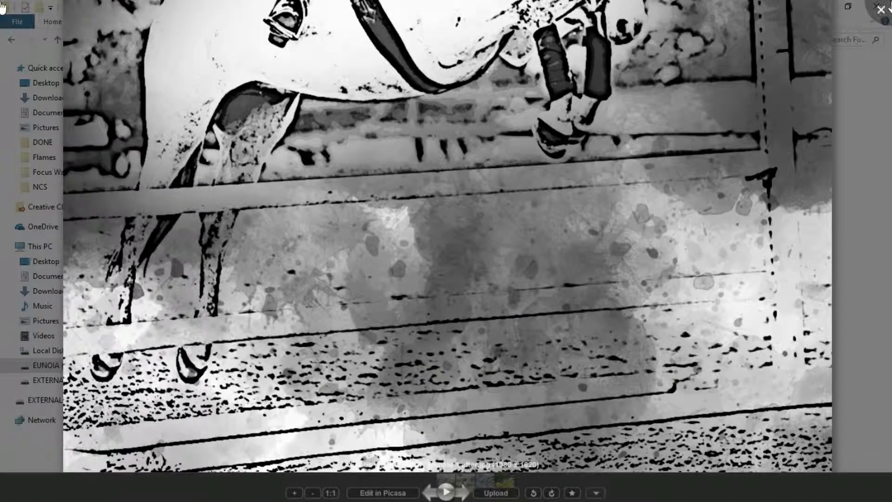
key(Escape)
Step: Open the original Sample 2 butterfly image, go to its "after" version and inspect it at different magnifications
double_click(414, 111)
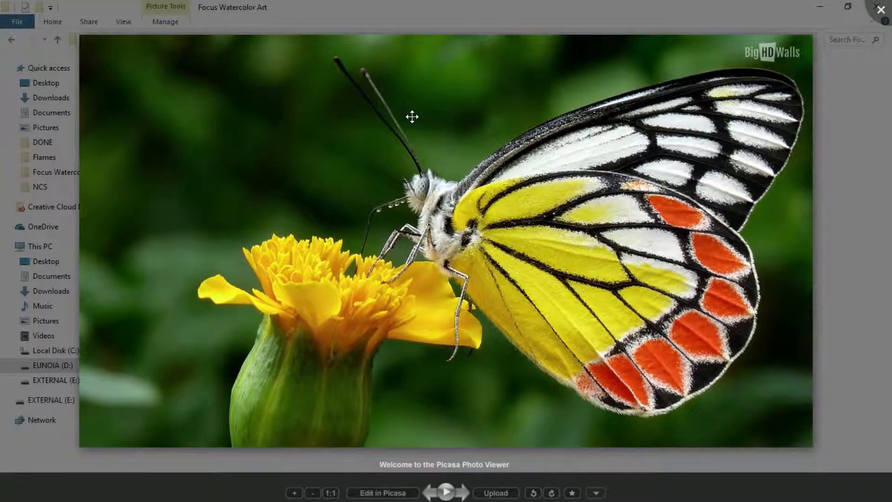
key(Left)
scroll(426, 149, up, 2)
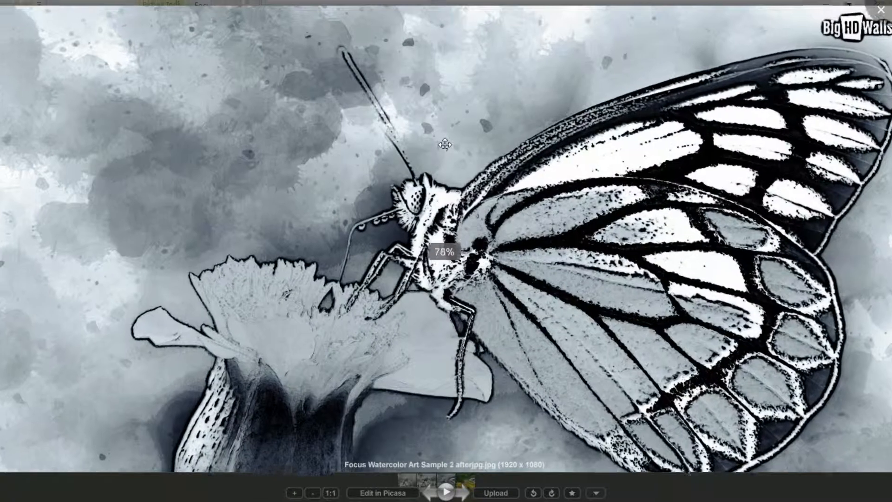
scroll(455, 138, down, 2)
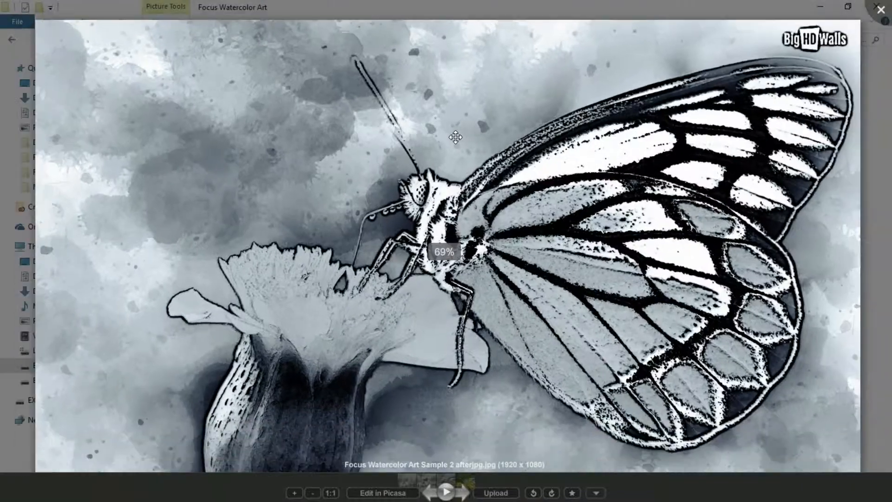
scroll(474, 139, up, 3)
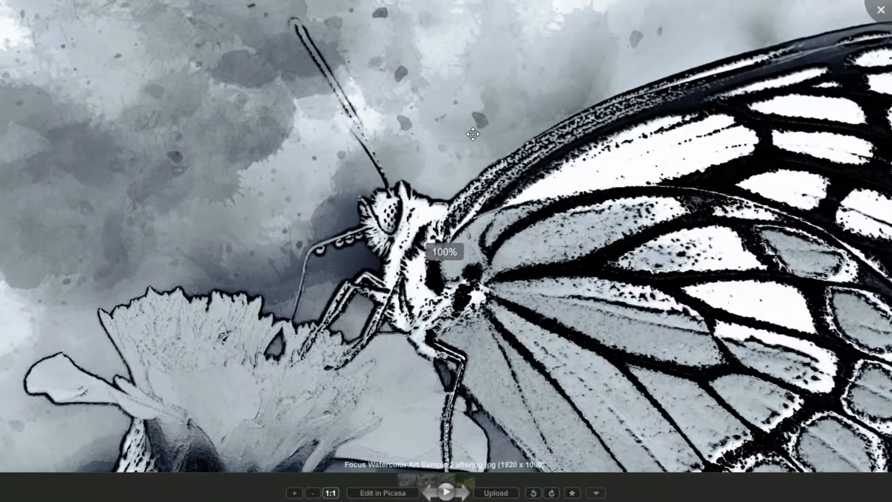
scroll(472, 134, up, 2)
Step: Examine the wings, flower, head and watercolor background of the enlarged Sample 2 result, and return to the desktop
drag(474, 205, 303, 67)
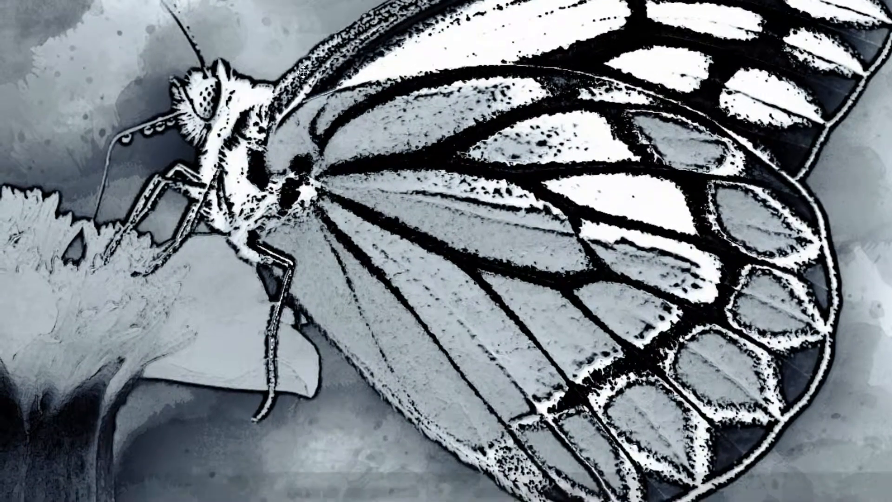
drag(340, 320, 499, 250)
drag(348, 250, 526, 339)
drag(541, 207, 511, 312)
drag(504, 193, 457, 266)
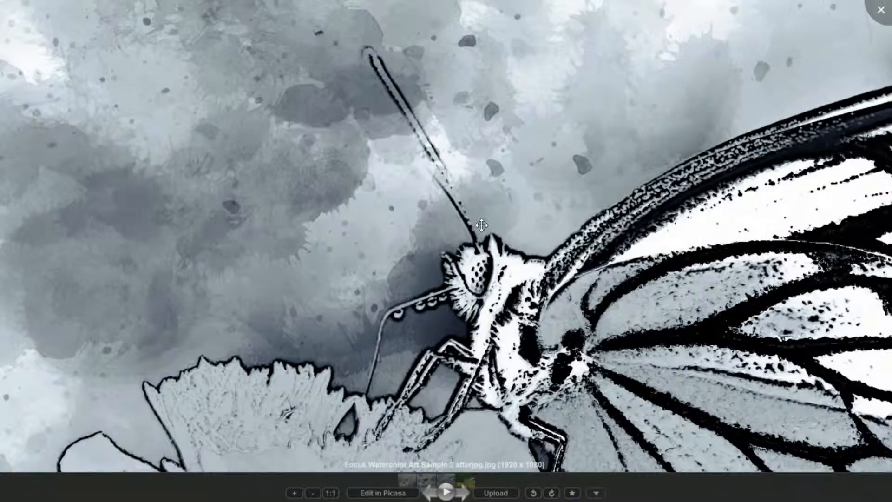
click(880, 19)
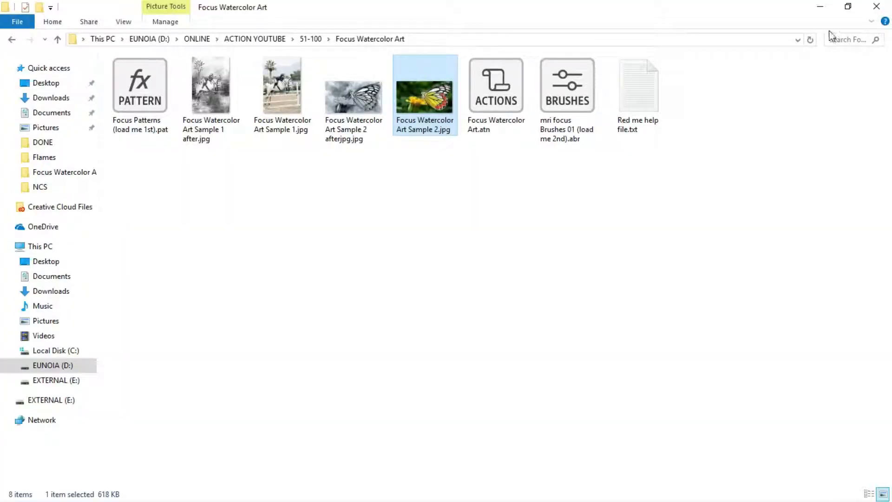
click(821, 7)
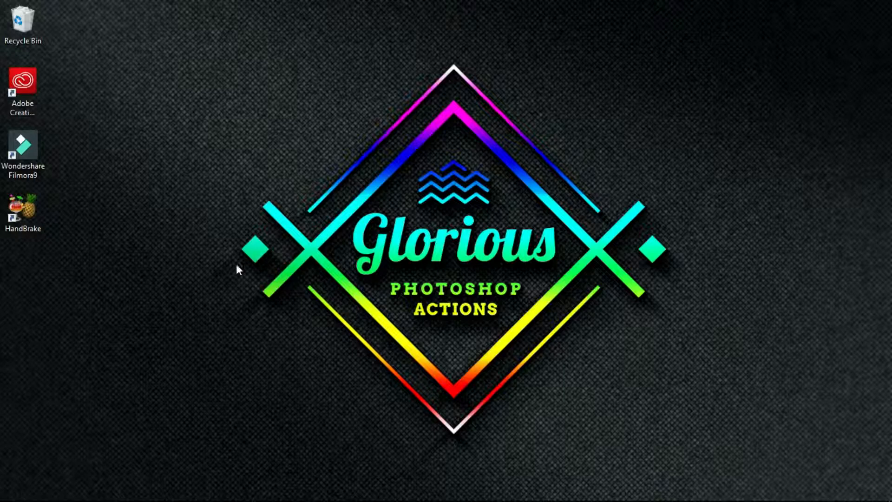